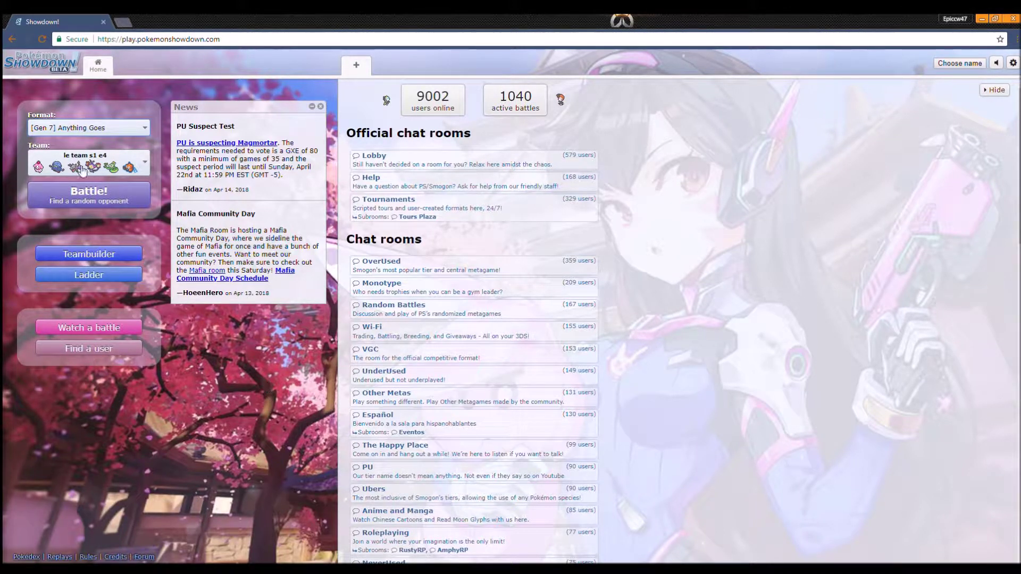
Step: Rename the 'le team s1 e4' team to 'le team s1 e4 -e5' and return to all teams
{"action": "left_click", "coordinate": [90, 252]}
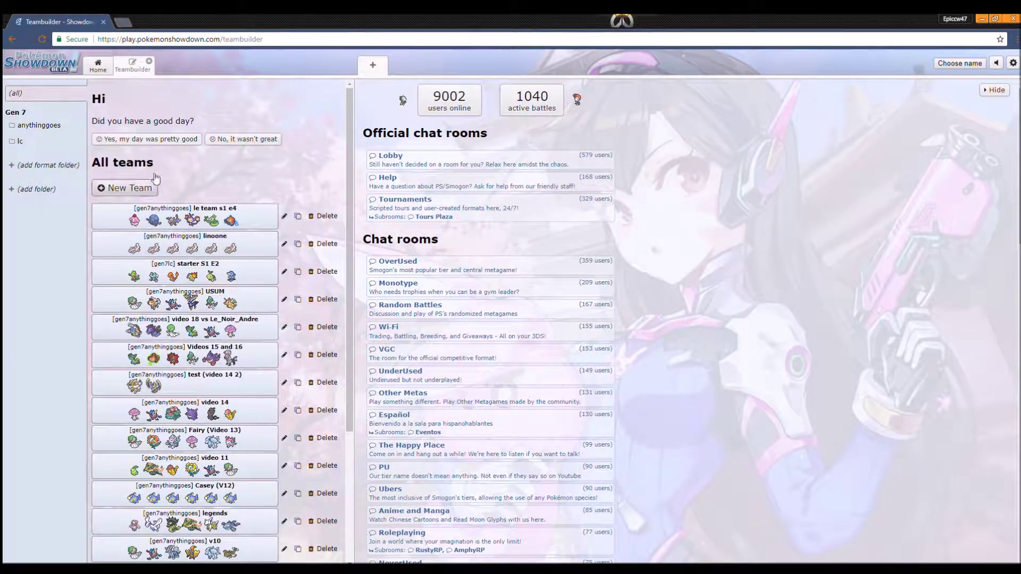
{"action": "left_click", "coordinate": [184, 217]}
{"action": "left_click", "coordinate": [161, 176]}
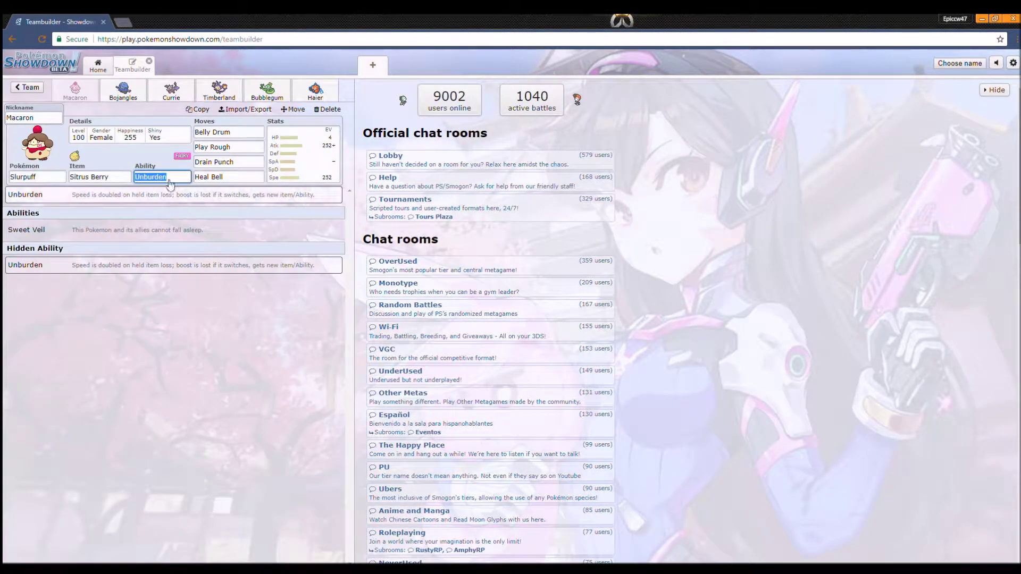
{"action": "left_click", "coordinate": [26, 88]}
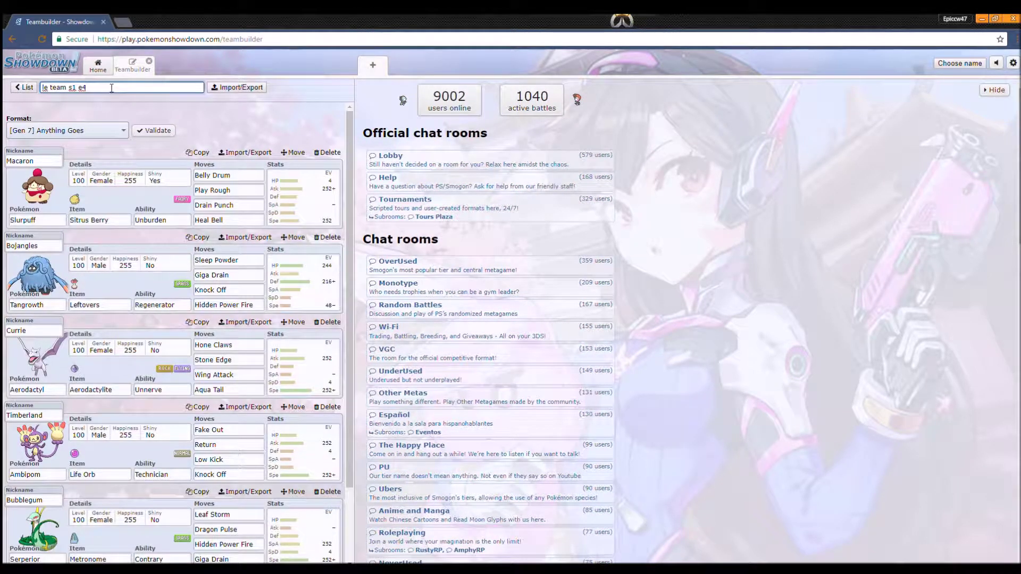
{"action": "type", "text": "-e5"}
{"action": "left_click", "coordinate": [53, 98]}
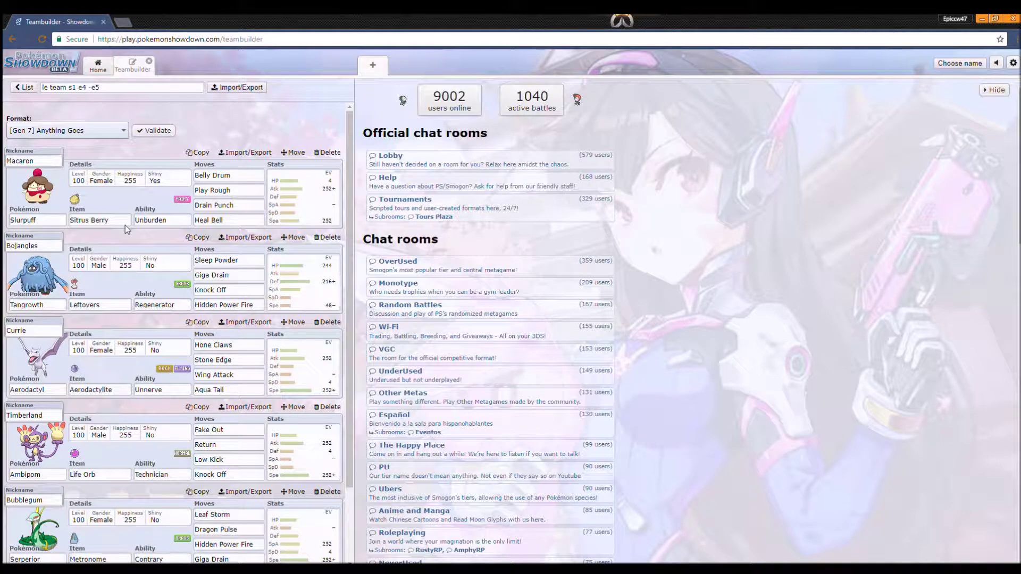
{"action": "scroll", "coordinate": [123, 235], "scroll_direction": "down", "scroll_amount": 3}
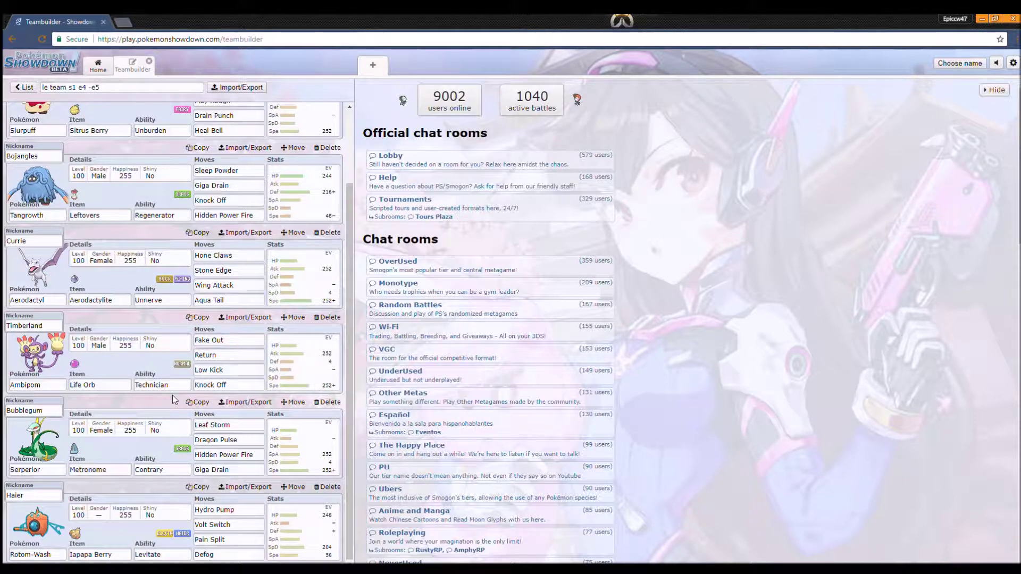
{"action": "scroll", "coordinate": [72, 435], "scroll_direction": "up", "scroll_amount": 2}
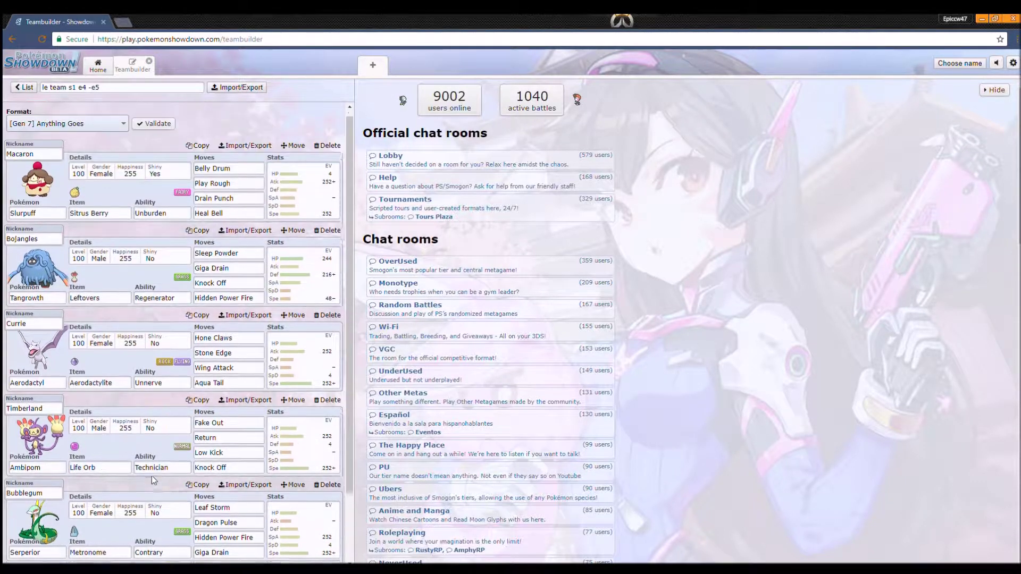
{"action": "left_click", "coordinate": [18, 87]}
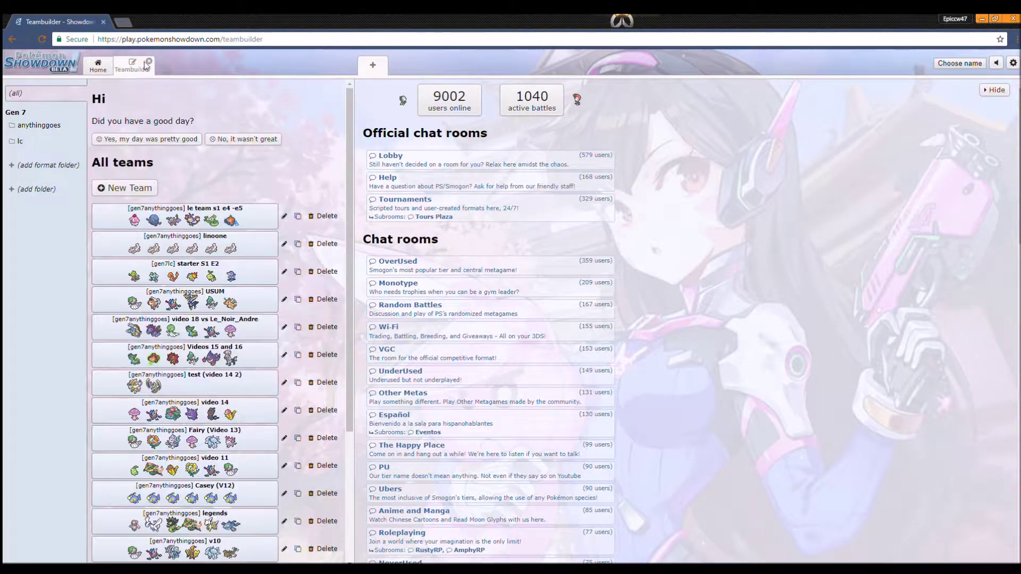
Step: Close the Teambuilder and submit the username from the Battle! sign-in prompt
{"action": "left_click", "coordinate": [149, 61]}
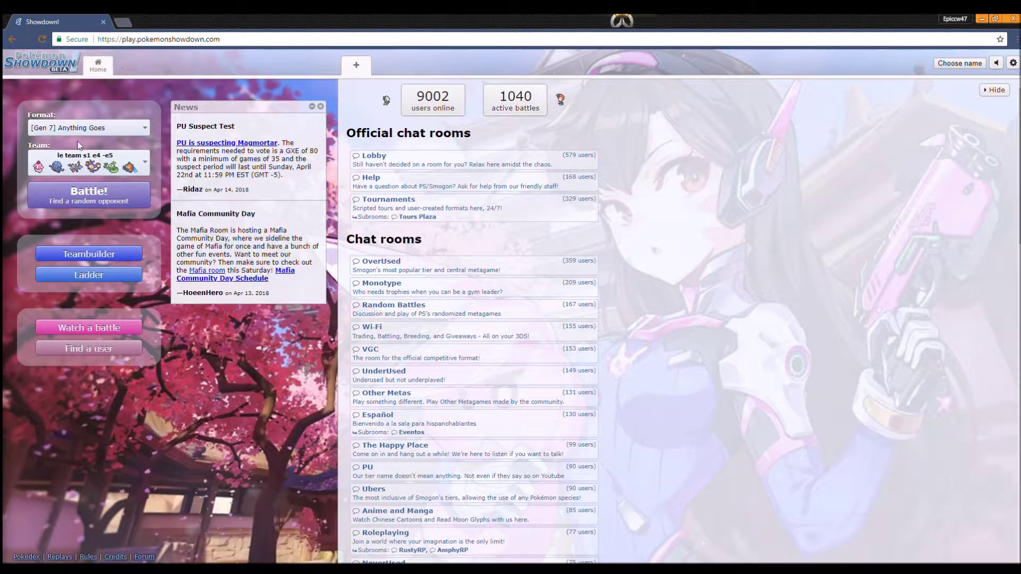
{"action": "left_click", "coordinate": [80, 196]}
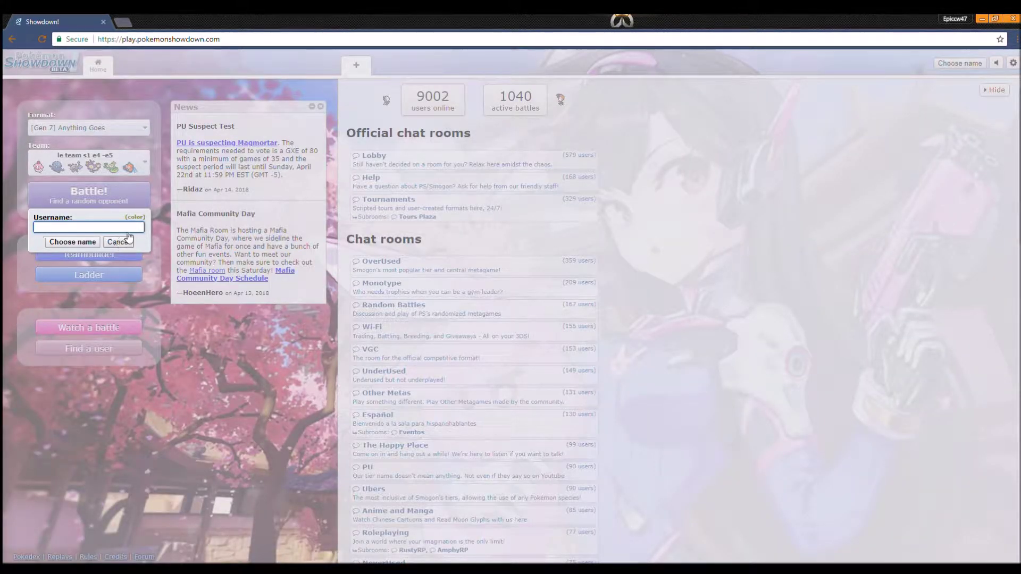
{"action": "type", "text": "pi"}
{"action": "type", "text": "ccw47"}
{"action": "left_click", "coordinate": [88, 242]}
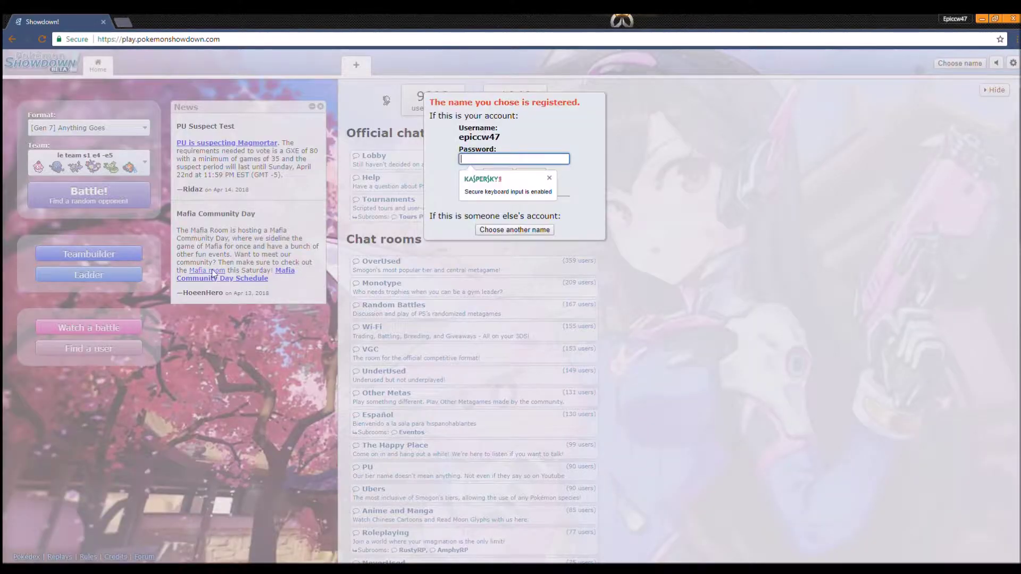
{"action": "type", "text": "a"}
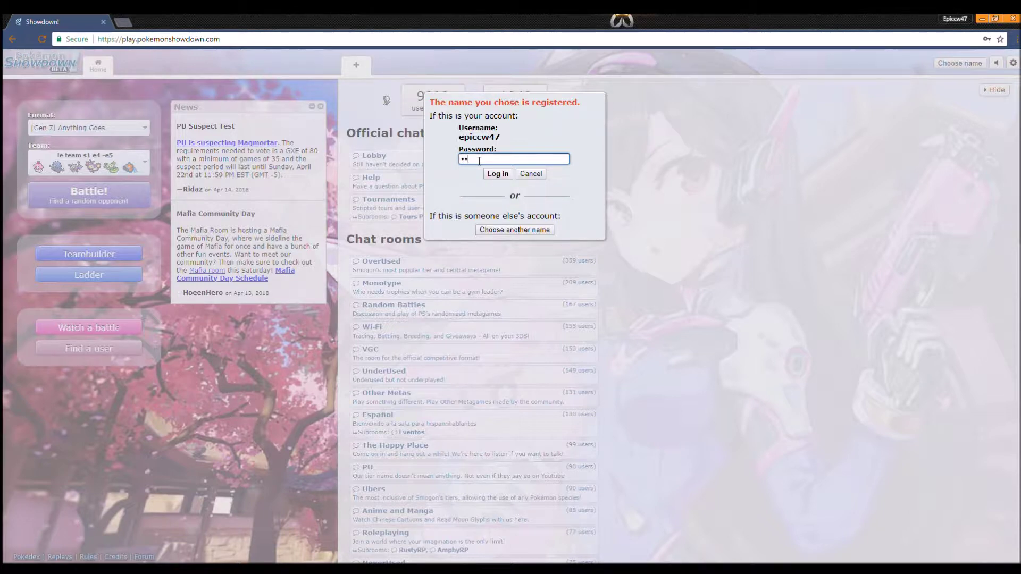
Step: Enter the password, retrying after a wrong attempt, until signed in, then view user details
{"action": "key", "text": "Return"}
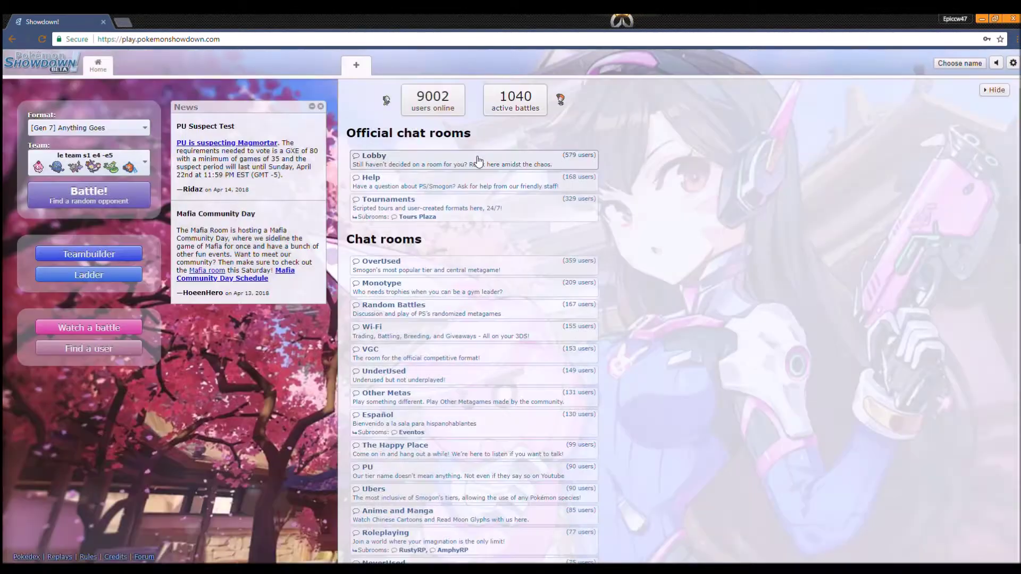
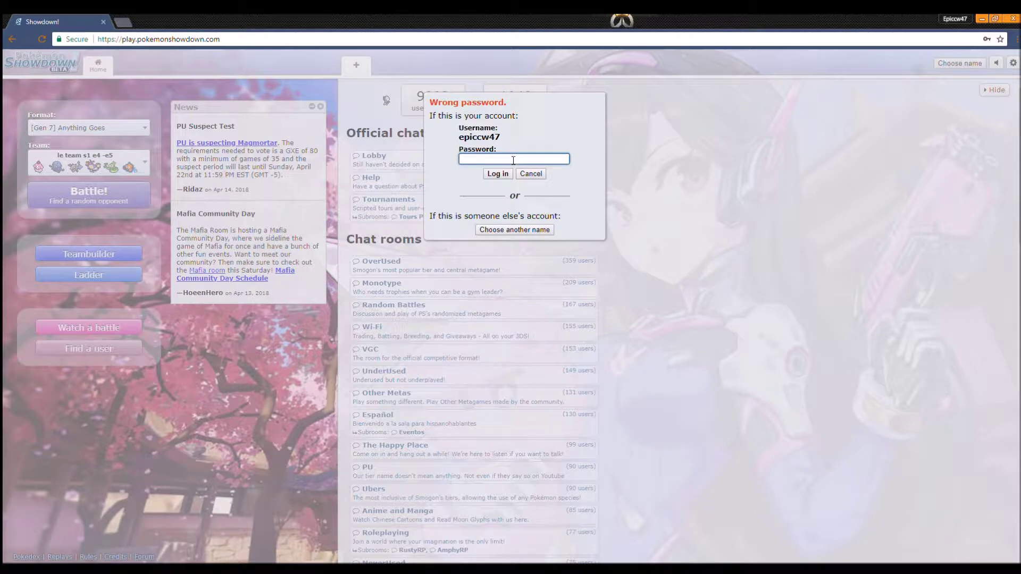
{"action": "key", "text": "Return"}
{"action": "key", "text": "BackSpace"}
{"action": "key", "text": "Return"}
{"action": "key", "text": "Return"}
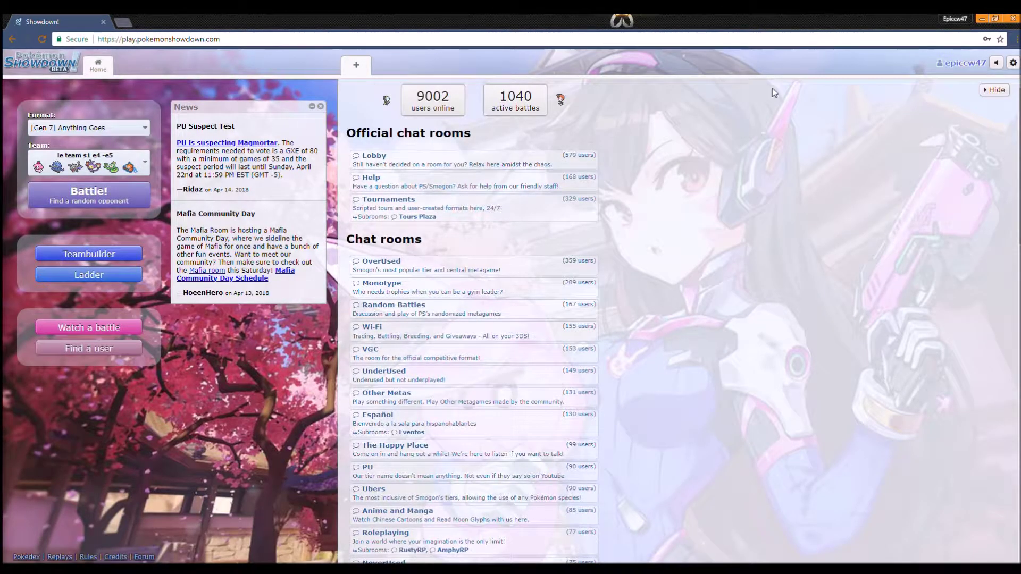
{"action": "left_click", "coordinate": [961, 62]}
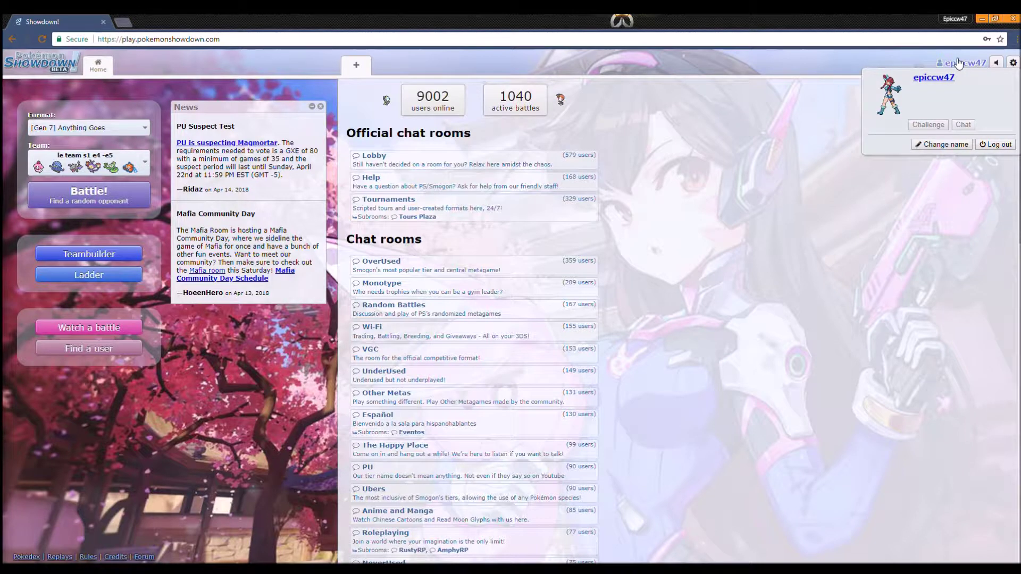
Step: Find a rated Gen 7 Anything Goes opponent and lead with Macaron the Slurpuff
{"action": "left_click", "coordinate": [68, 205]}
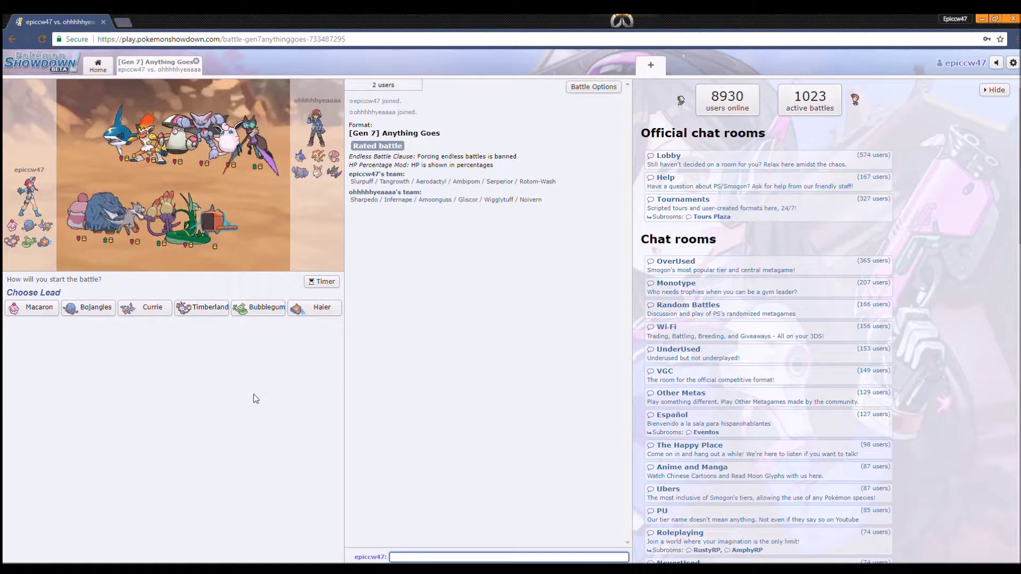
{"action": "left_click", "coordinate": [39, 307]}
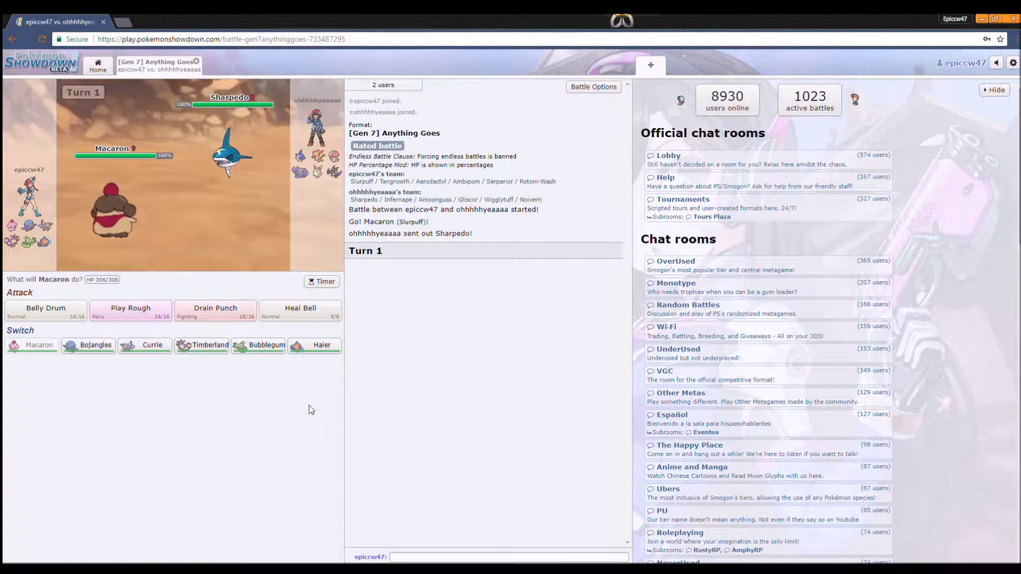
Step: Have Macaron use Belly Drum, then Play Rough on Sharpedo and on Amoonguss
{"action": "left_click", "coordinate": [68, 310]}
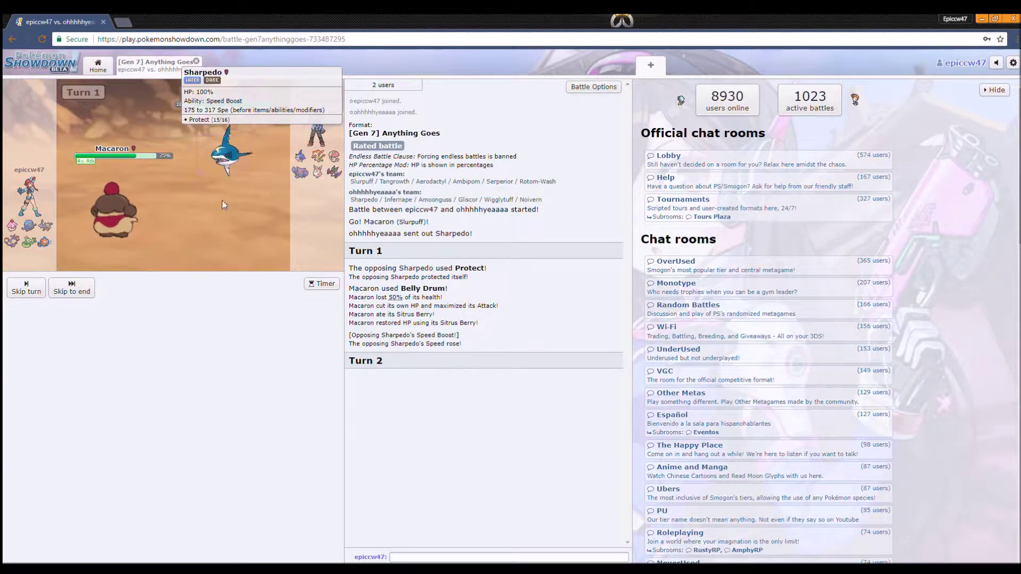
{"action": "left_click", "coordinate": [128, 306]}
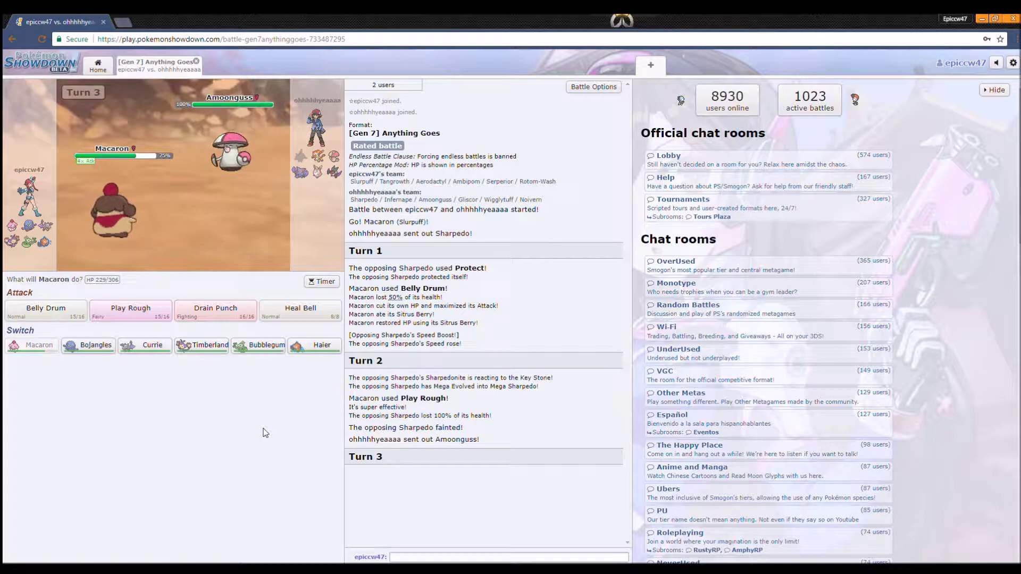
{"action": "left_click", "coordinate": [131, 309]}
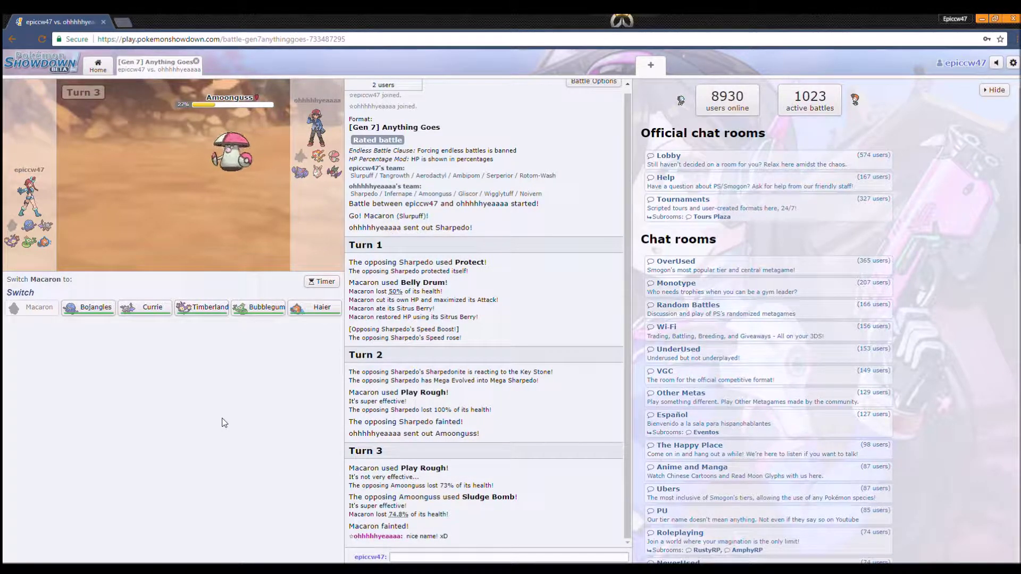
{"action": "mouse_move", "coordinate": [89, 346]}
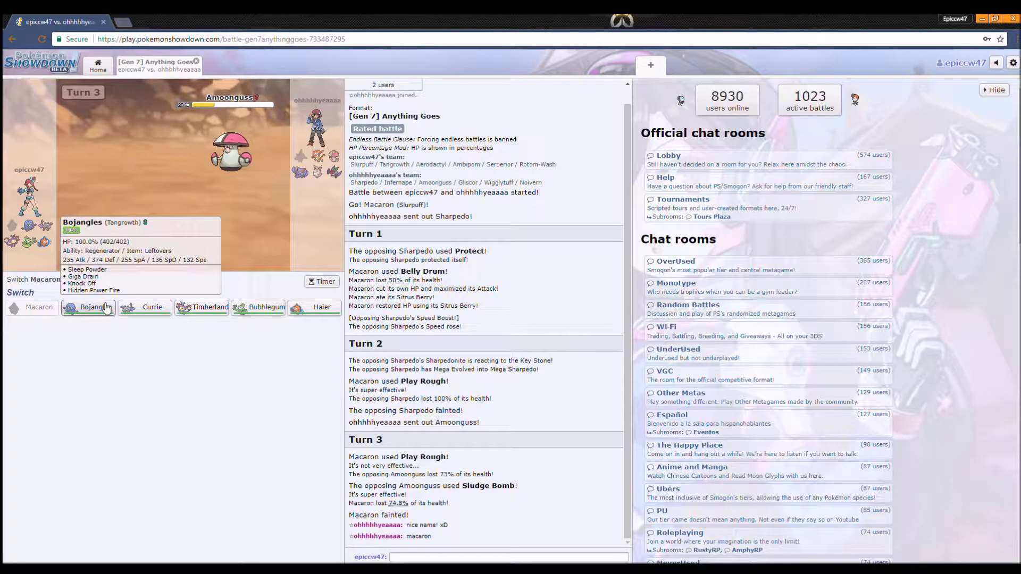
Step: Send in Currie, thank the opponent in chat, then Mega Evolve and use Wing Attack
{"action": "left_click", "coordinate": [133, 307]}
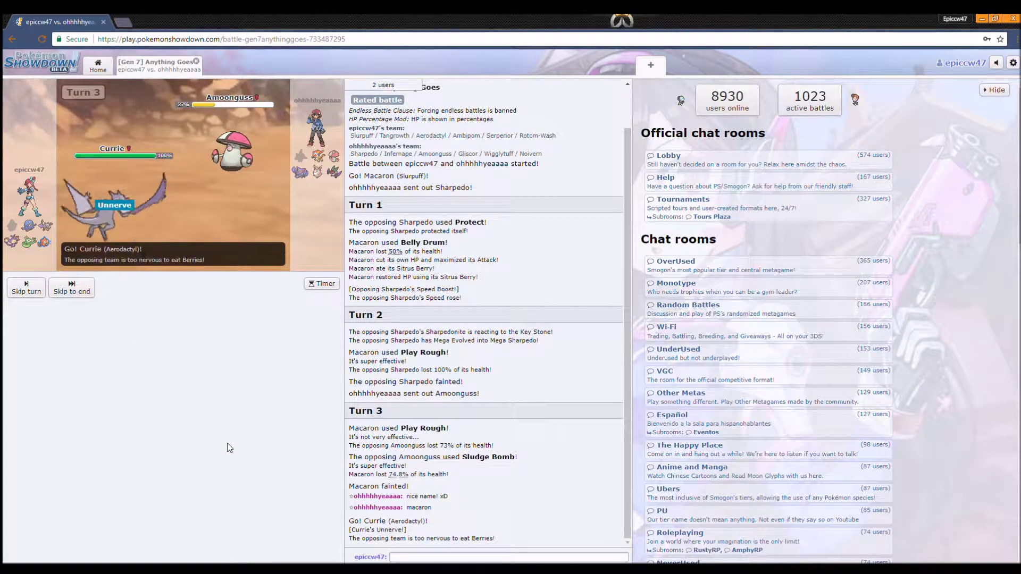
{"action": "left_click", "coordinate": [444, 558]}
{"action": "type", "text": "tha"}
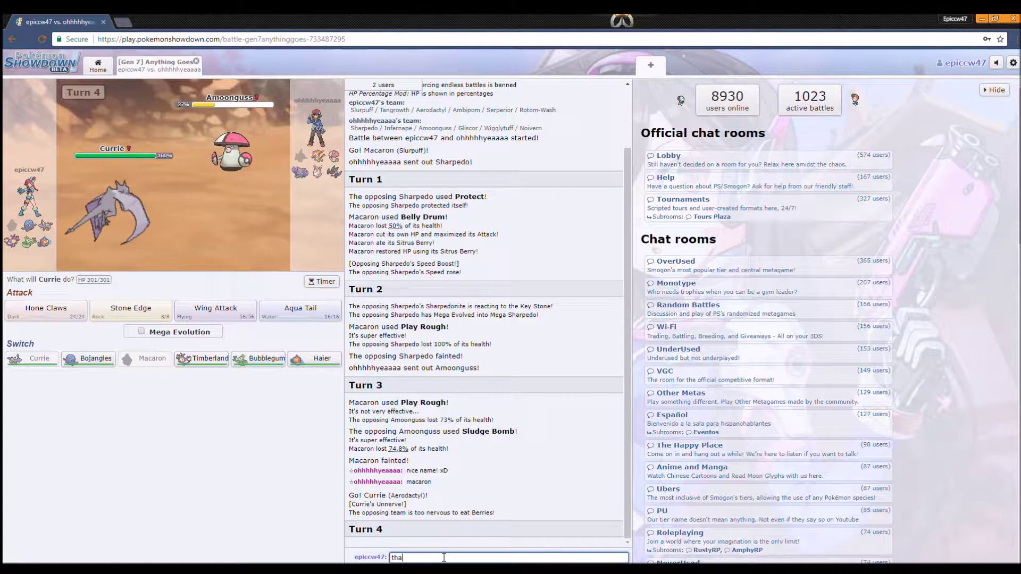
{"action": "type", "text": "nks"}
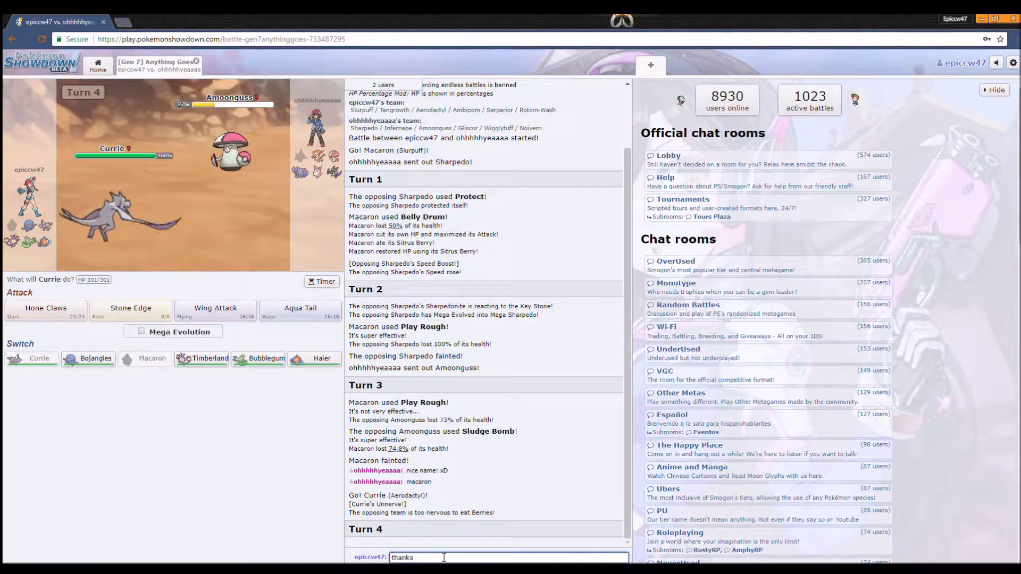
{"action": "key", "text": "Return"}
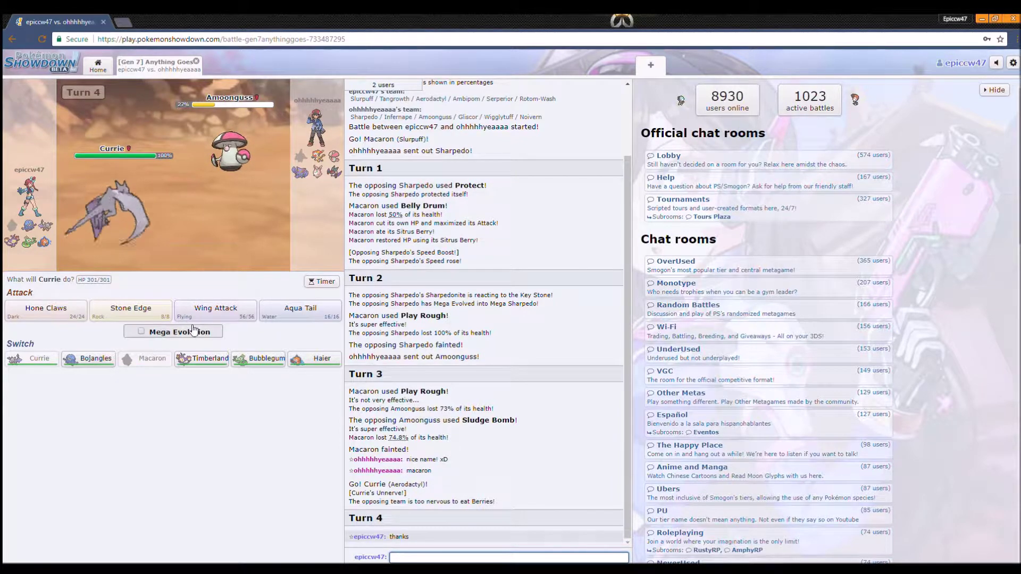
{"action": "left_click", "coordinate": [175, 331]}
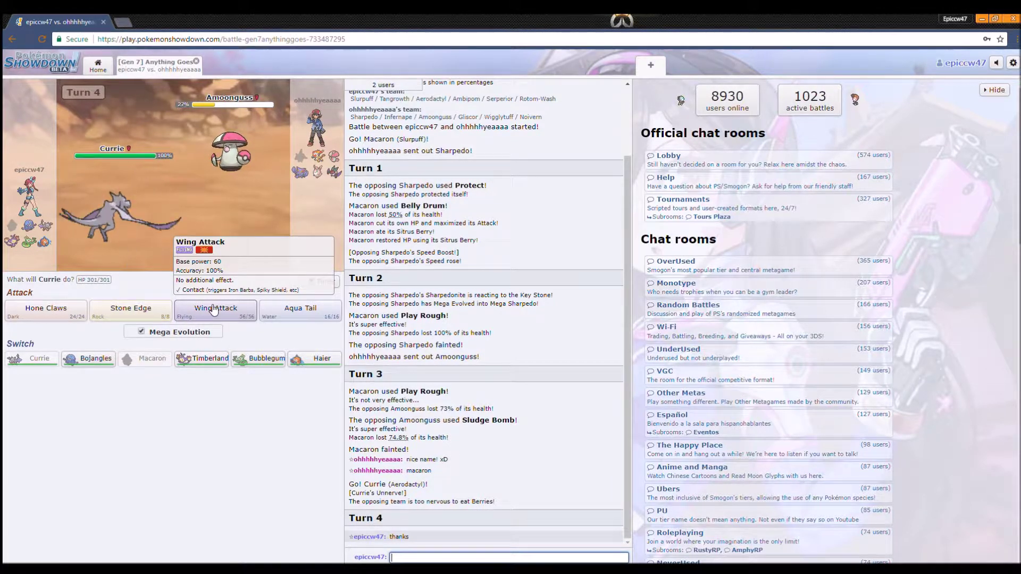
{"action": "left_click", "coordinate": [214, 309]}
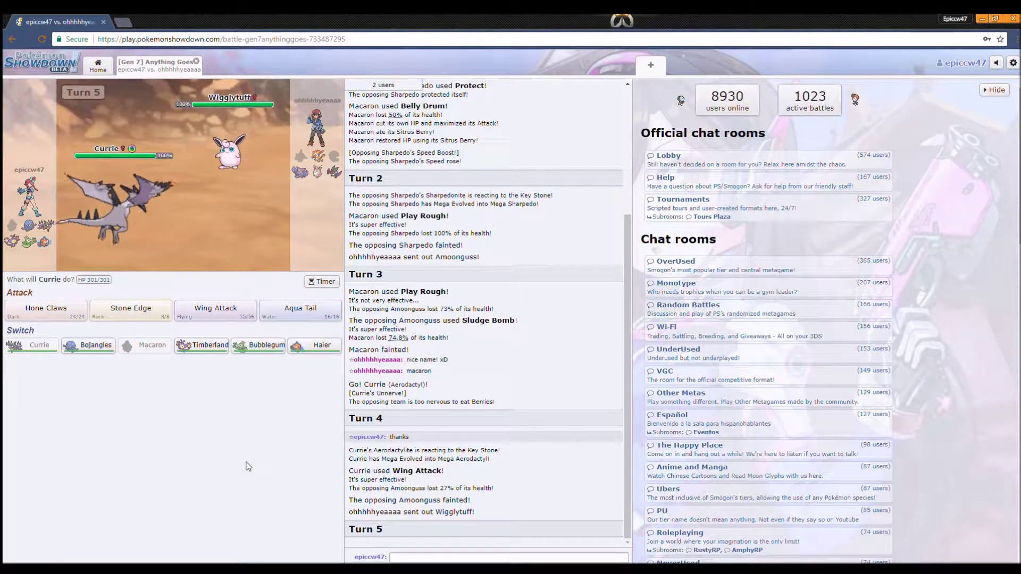
{"action": "mouse_move", "coordinate": [45, 310]}
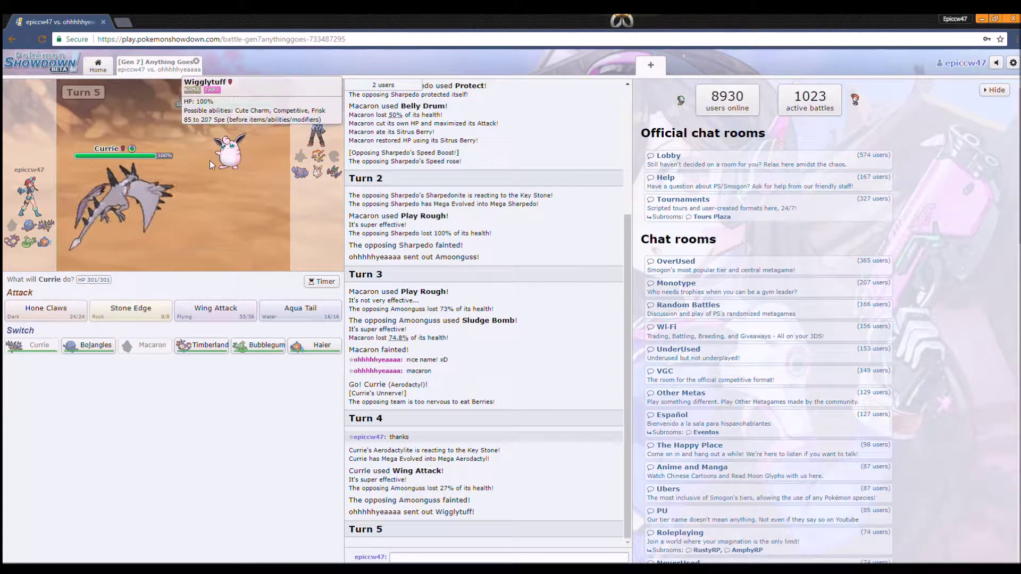
Step: Use Hone Claws, then Stone Edge on Wigglytuff and Infernape, and leave the won battle
{"action": "left_click", "coordinate": [29, 311]}
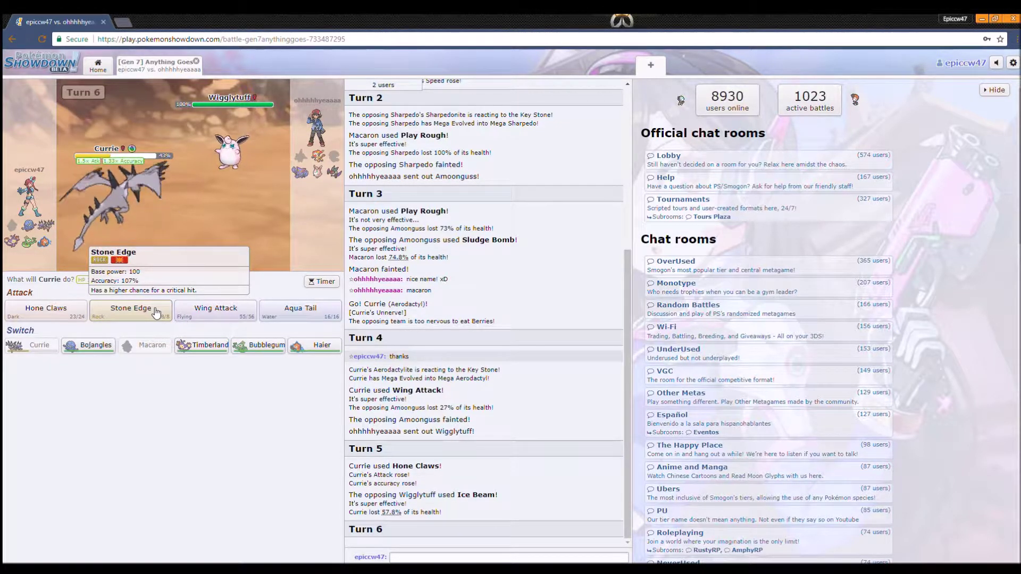
{"action": "left_click", "coordinate": [156, 312]}
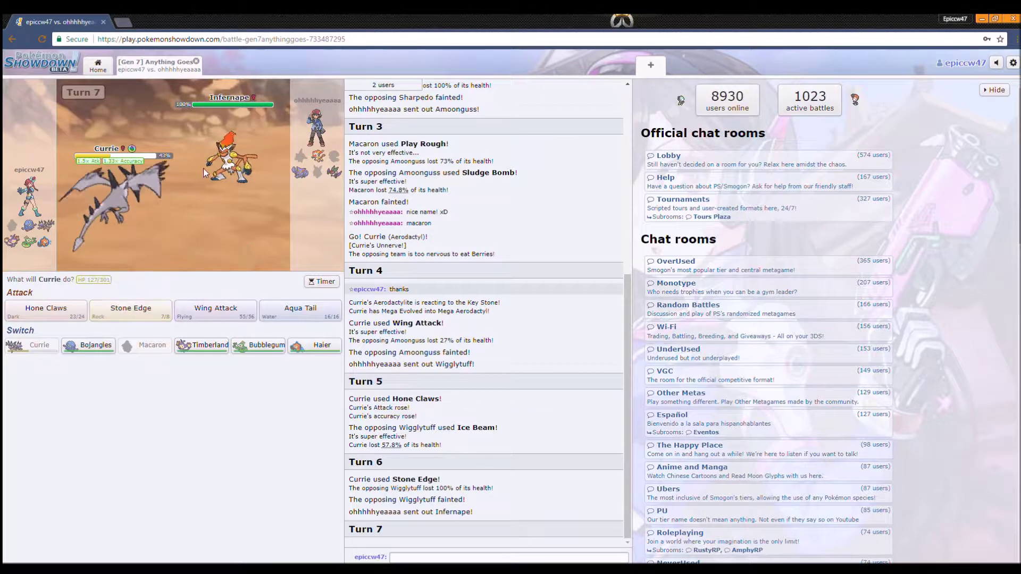
{"action": "left_click", "coordinate": [127, 309]}
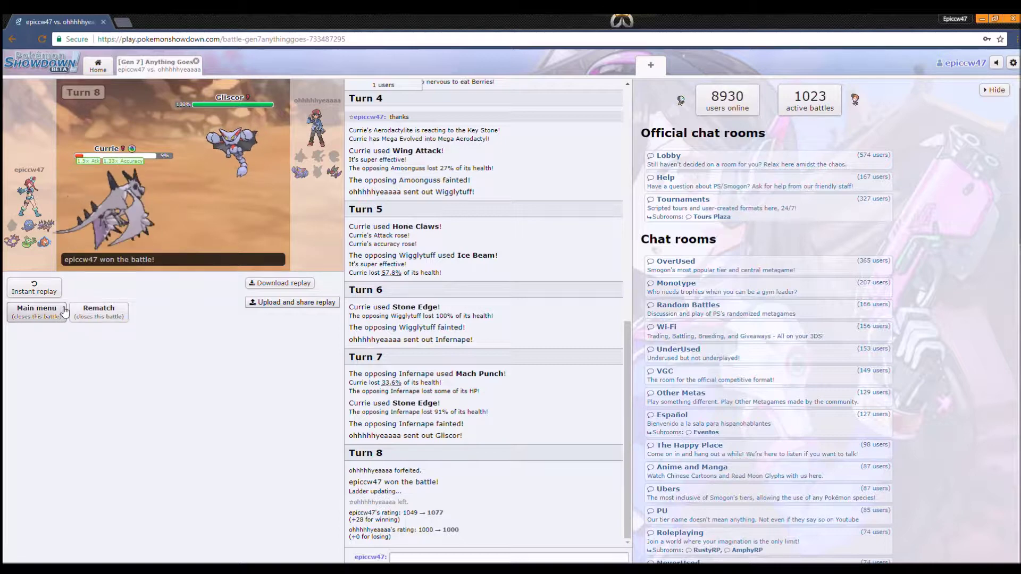
{"action": "left_click", "coordinate": [64, 309]}
{"action": "left_click", "coordinate": [129, 205]}
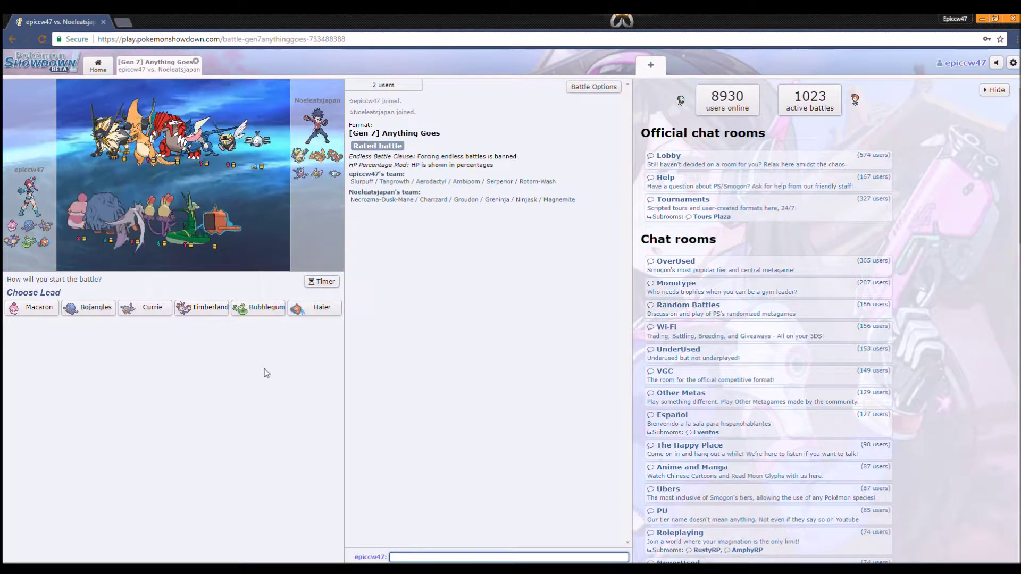
Step: Lead with Macaron, use Belly Drum against Magnemite, and send an introductory chat message
{"action": "mouse_move", "coordinate": [33, 307]}
{"action": "left_click", "coordinate": [40, 309]}
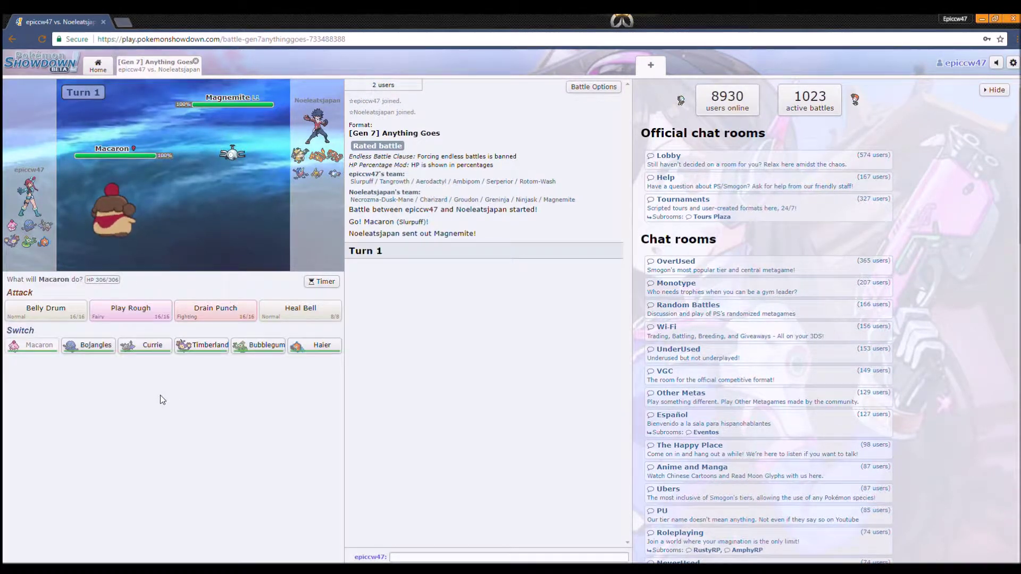
{"action": "left_click", "coordinate": [29, 310]}
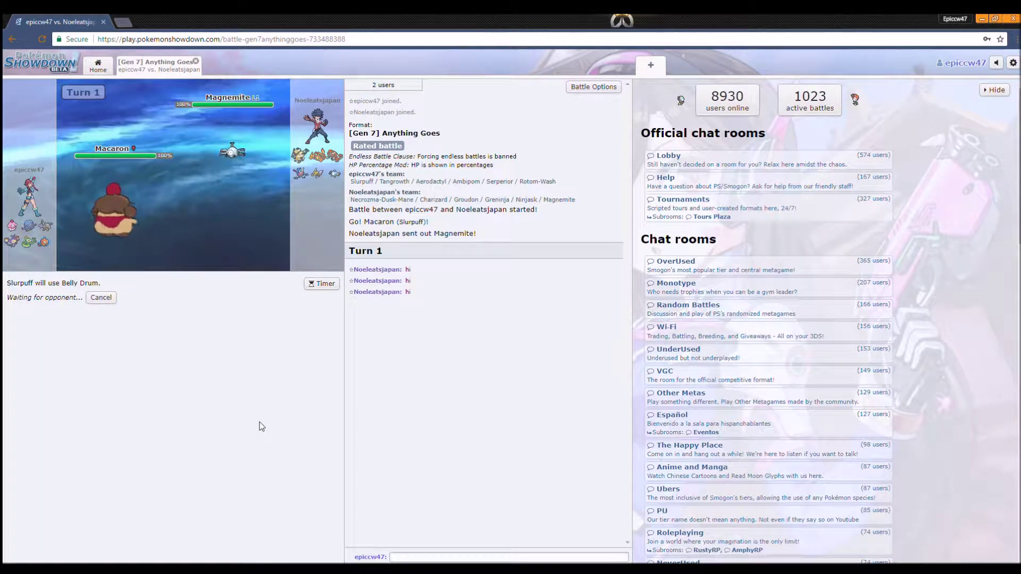
{"action": "left_click", "coordinate": [412, 558]}
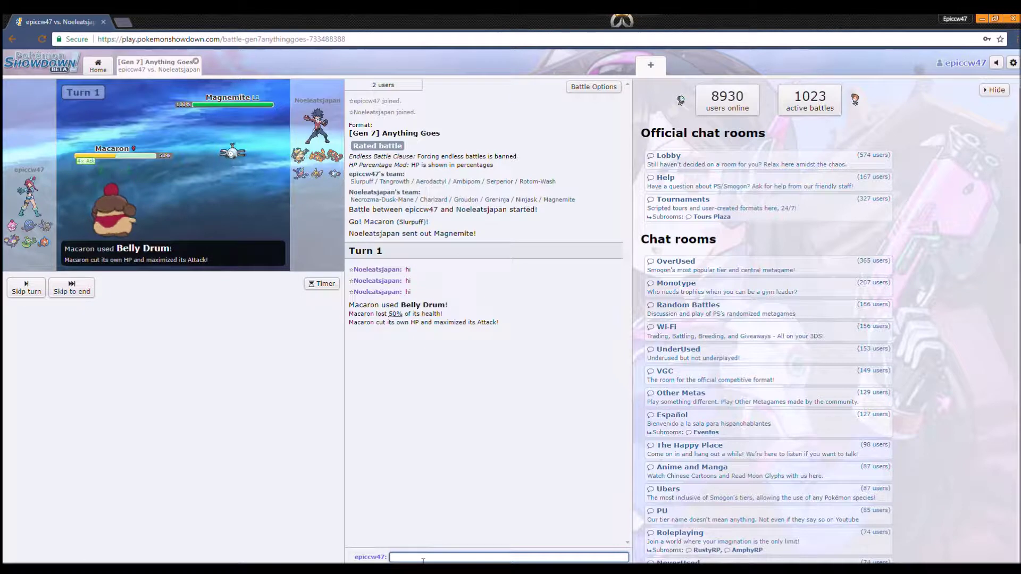
{"action": "type", "text": "my name"}
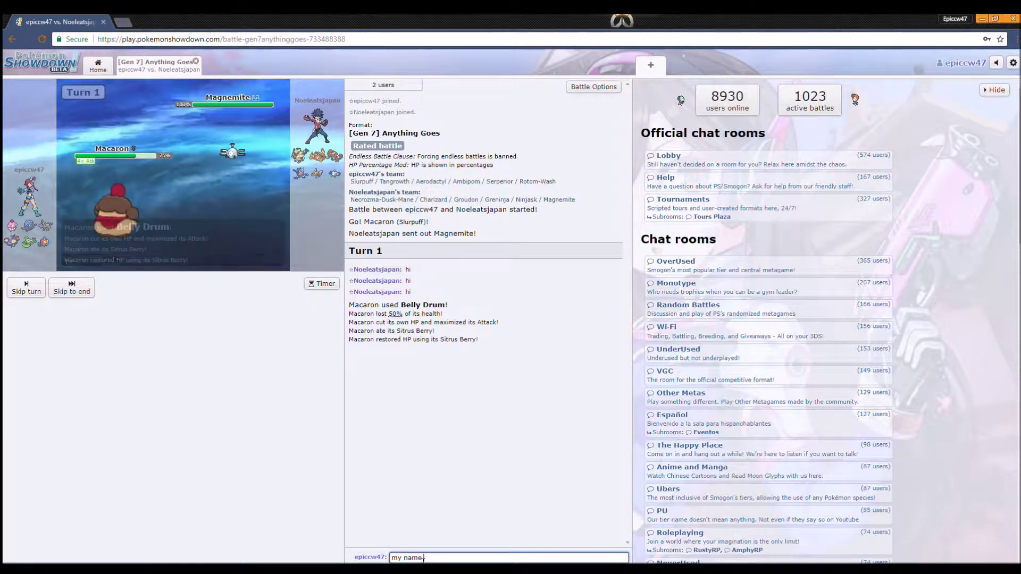
{"action": "type", "text": " is"}
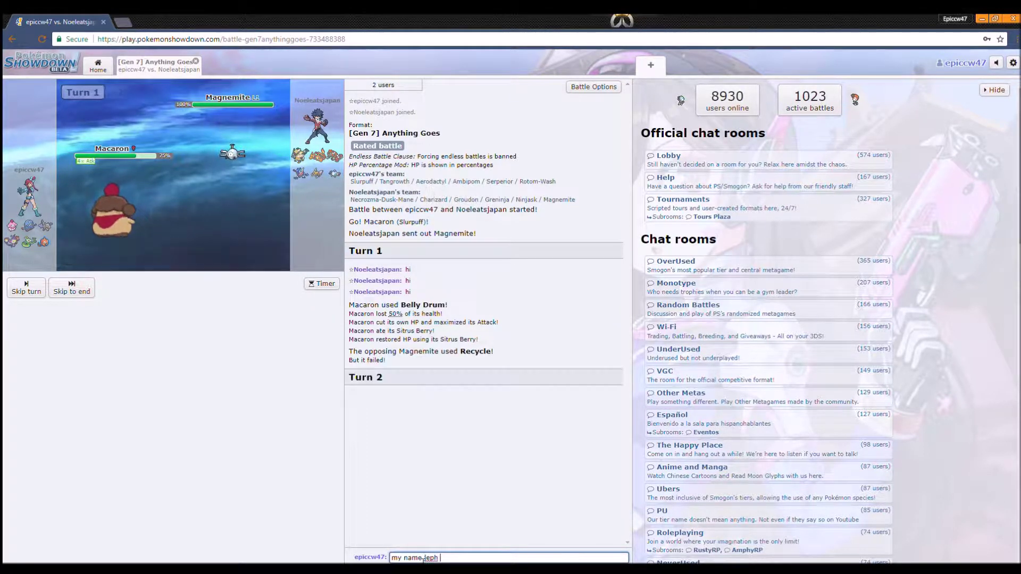
{"action": "key", "text": "Return"}
{"action": "type", "text": "i"}
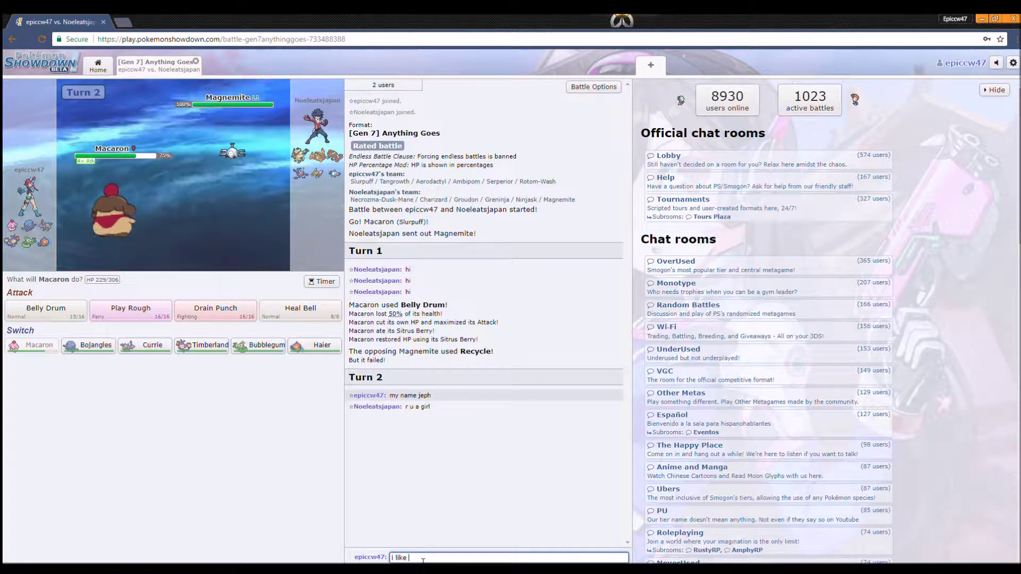
{"action": "key", "text": "BackSpace"}
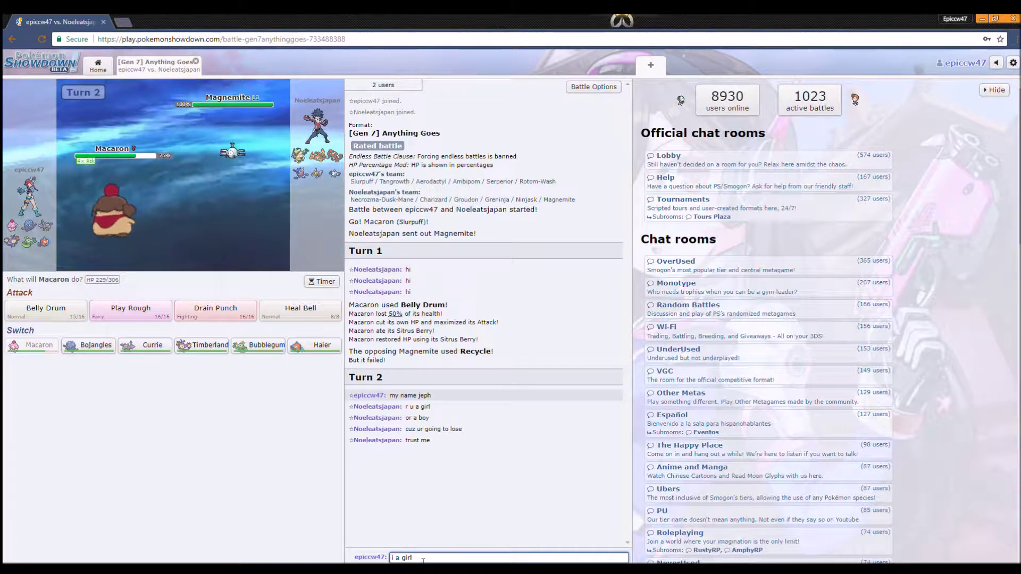
Step: Send three chat replies, the last saying you're making a video too, then pick Play Rough
{"action": "key", "text": "Return"}
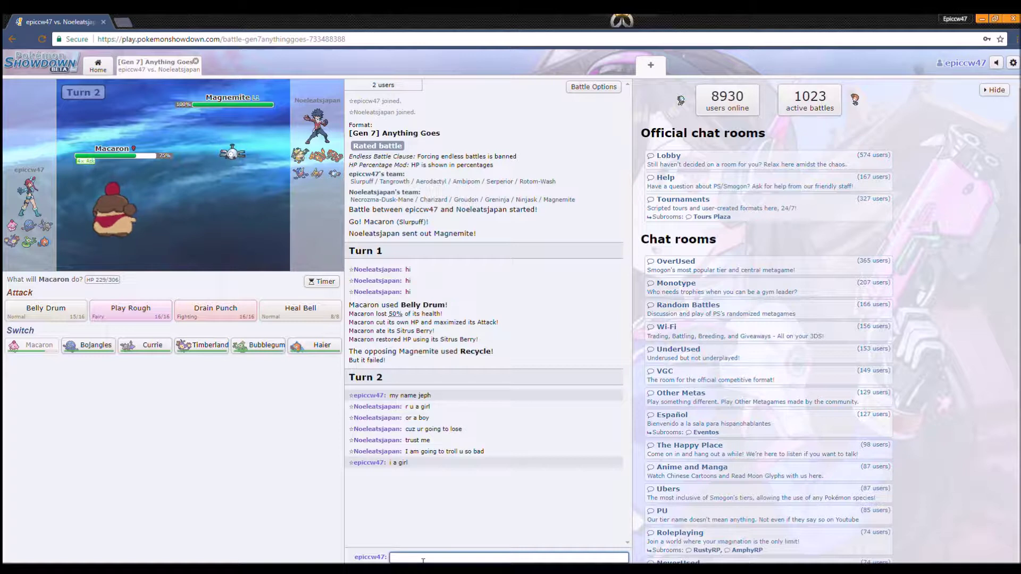
{"action": "type", "text": "plz no i just want fun game"}
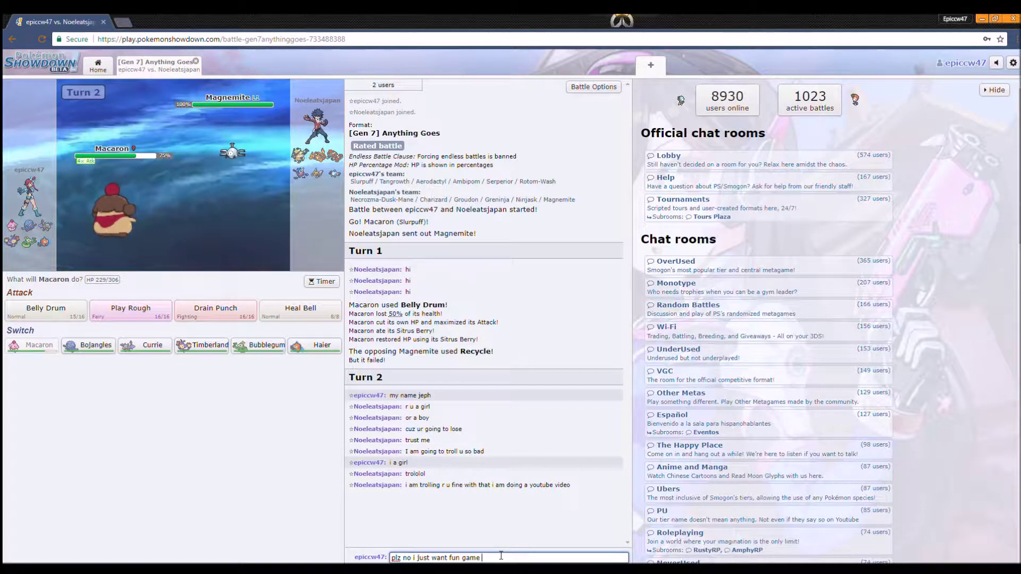
{"action": "key", "text": "Return"}
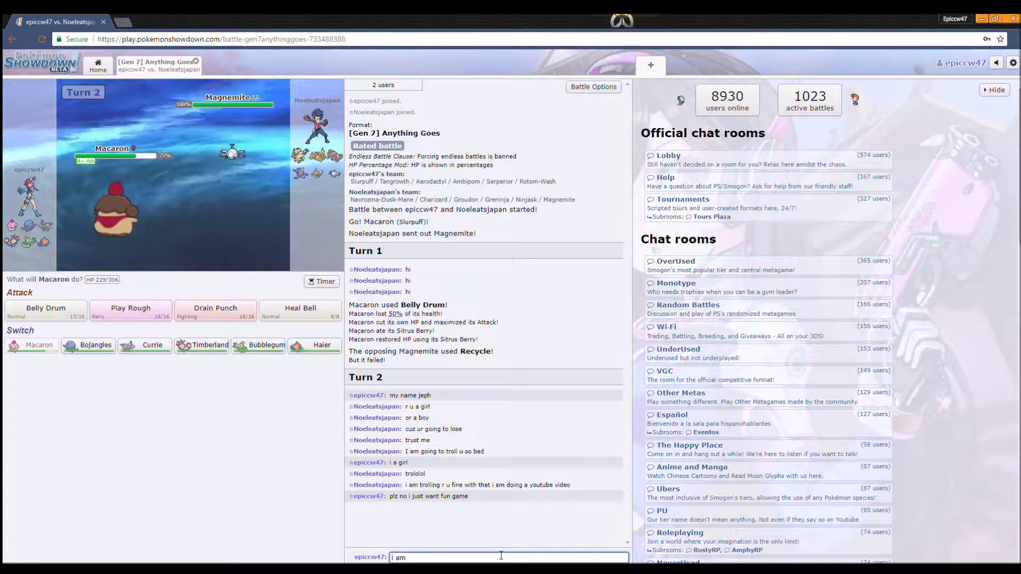
{"action": "type", "text": "mak"}
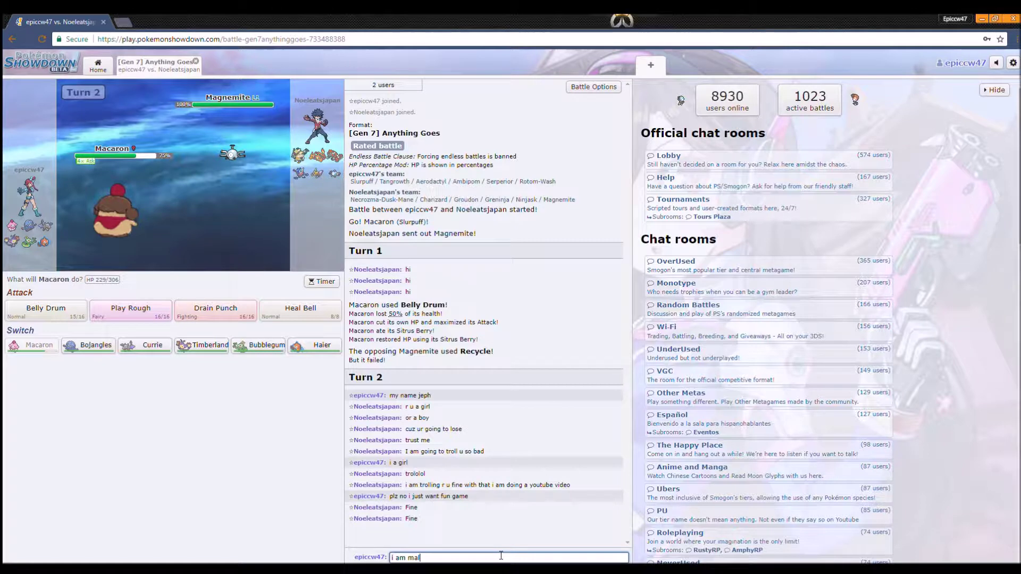
{"action": "type", "text": "ing v"}
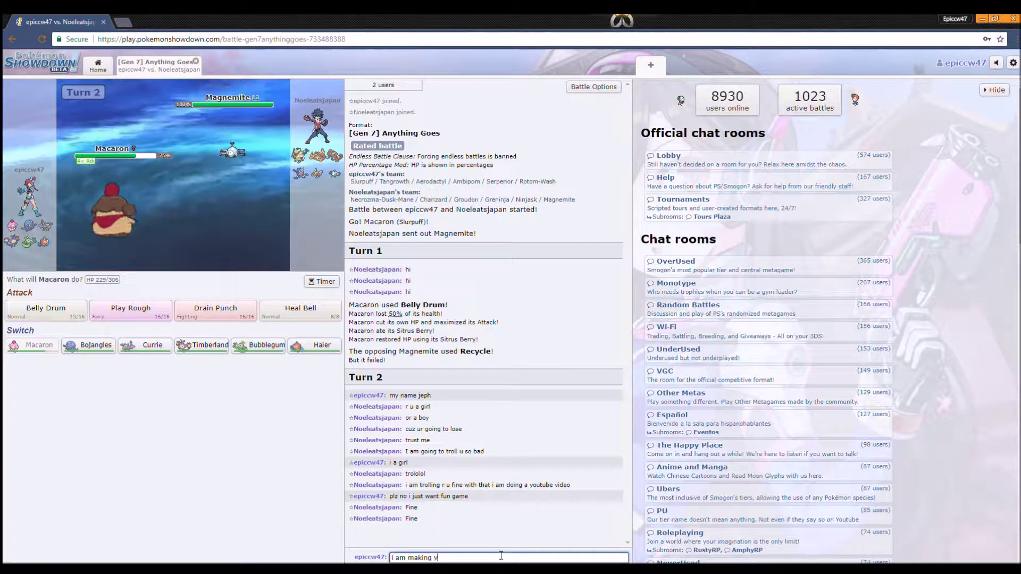
{"action": "type", "text": "ido"}
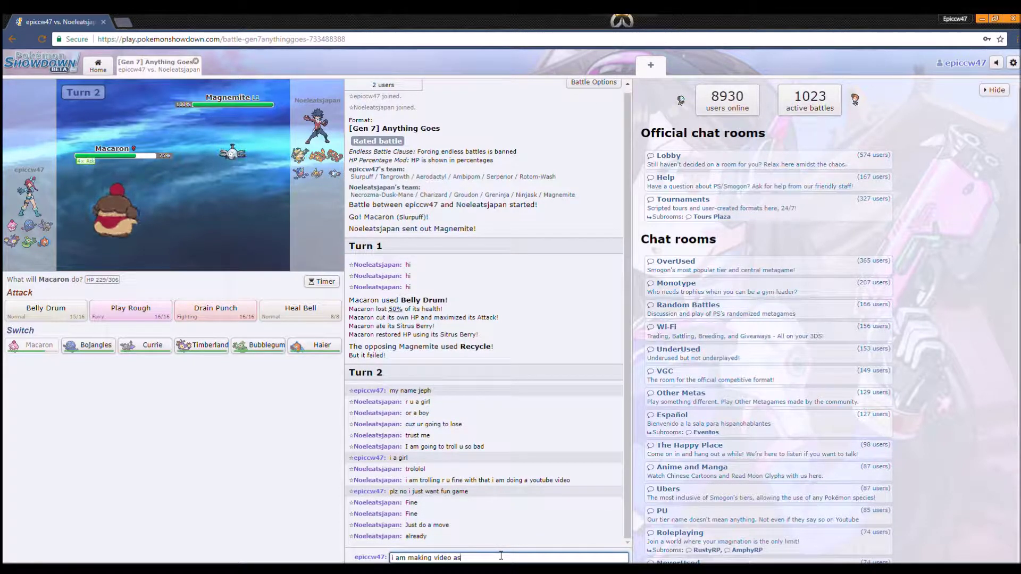
{"action": "type", "text": "well"}
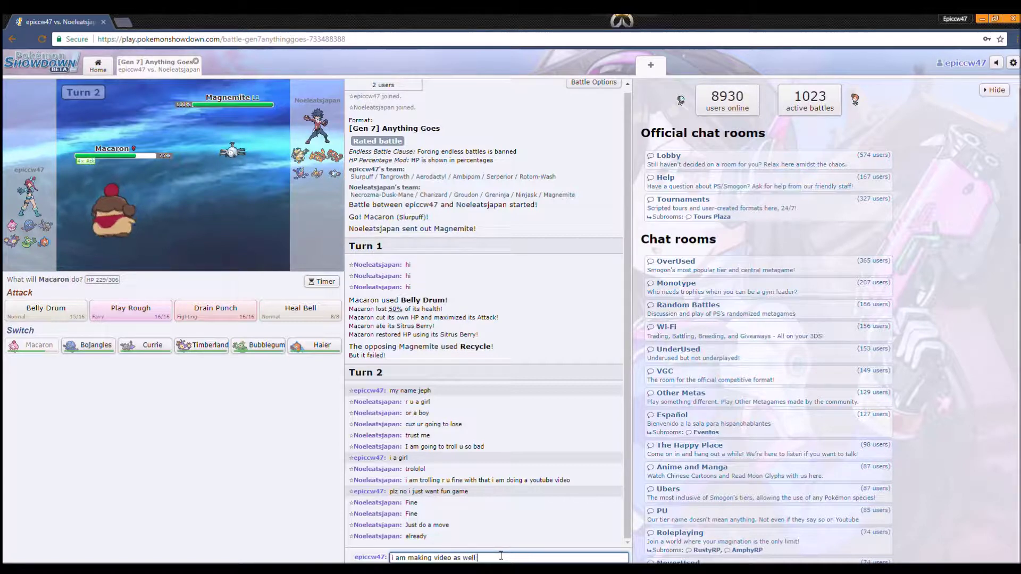
{"action": "key", "text": "Return"}
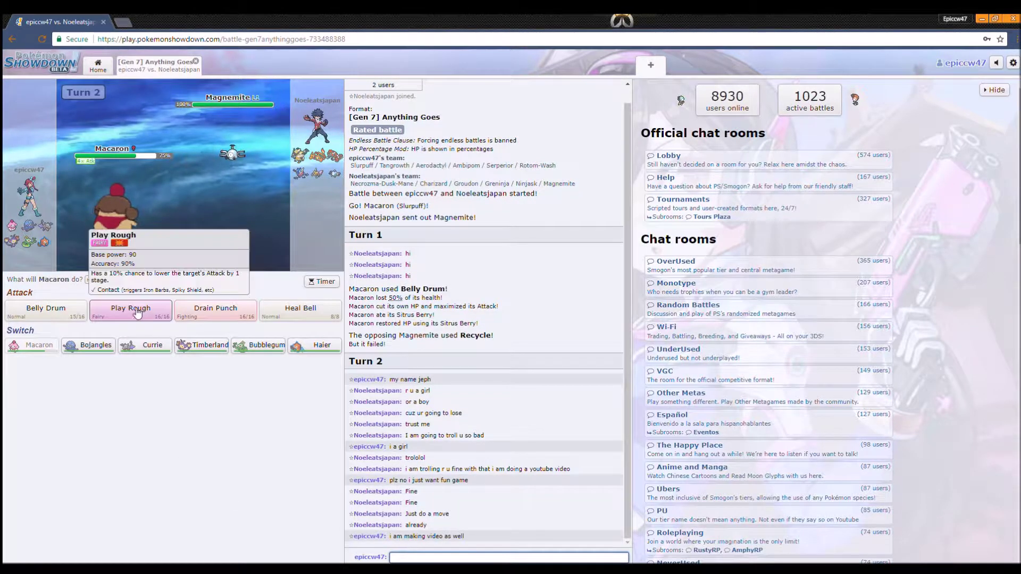
{"action": "mouse_move", "coordinate": [130, 311]}
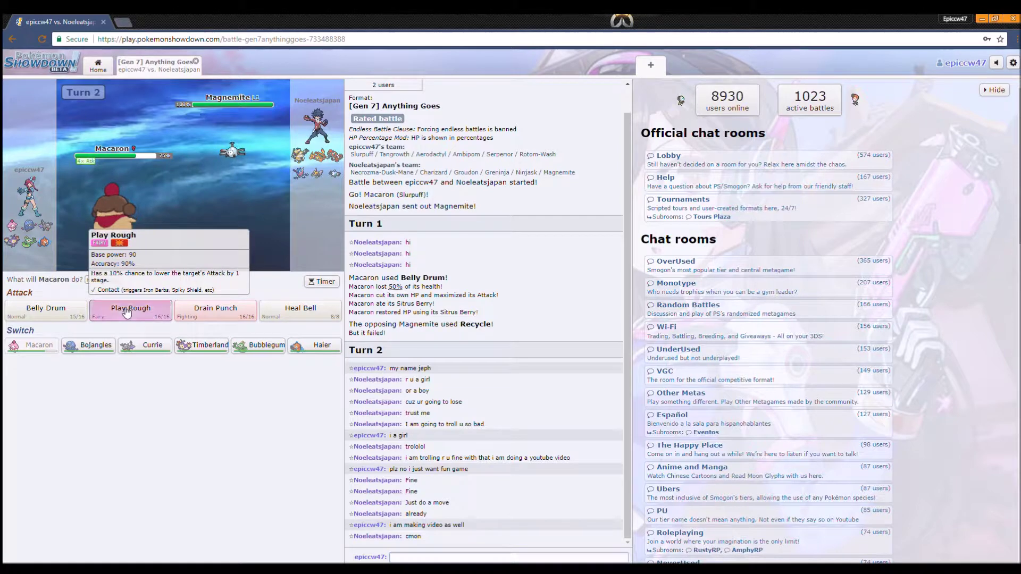
{"action": "left_click", "coordinate": [131, 308]}
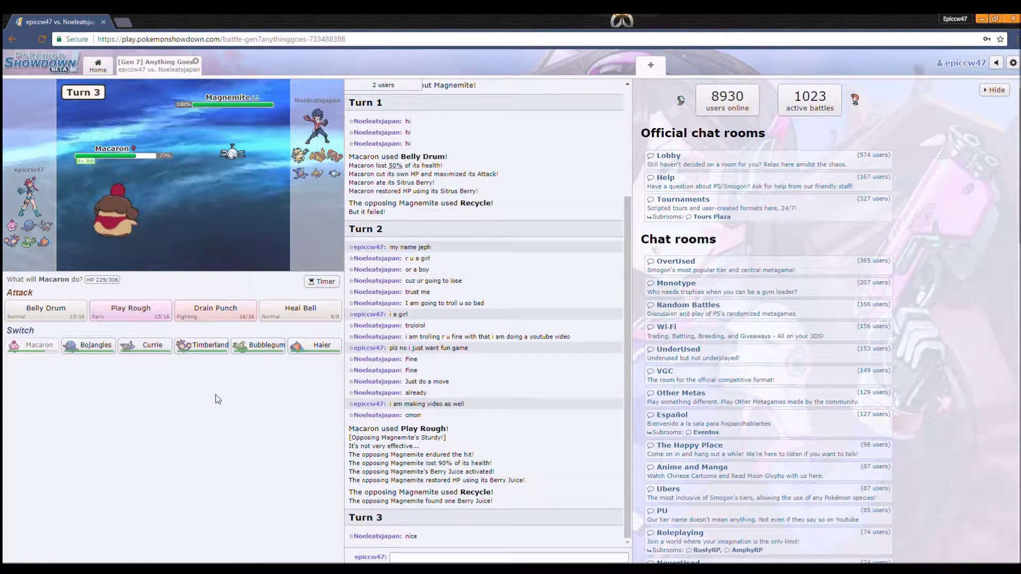
Step: Choose Play Rough against Magnemite on each of the next three turns
{"action": "left_click", "coordinate": [108, 308]}
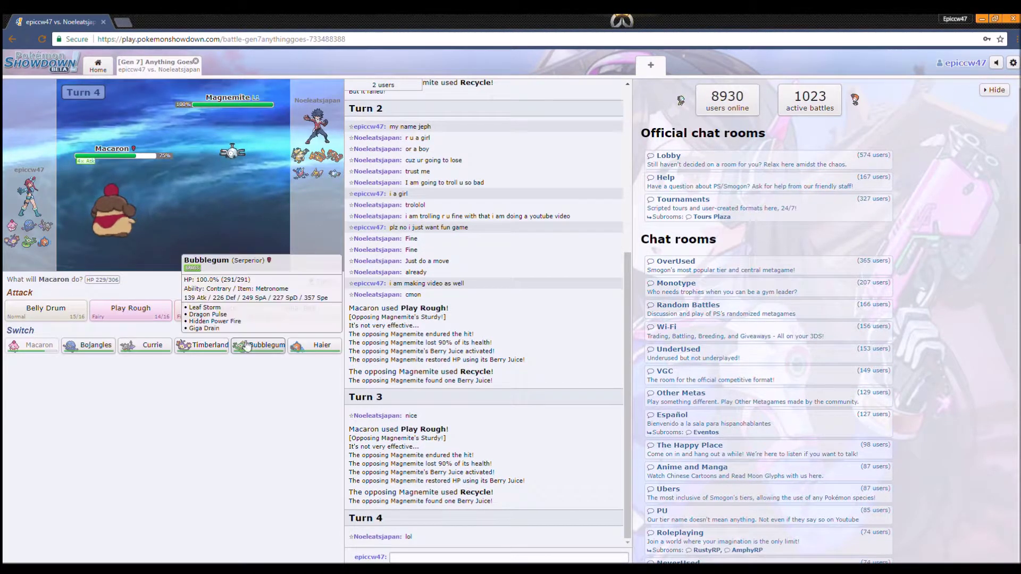
{"action": "left_click", "coordinate": [121, 311]}
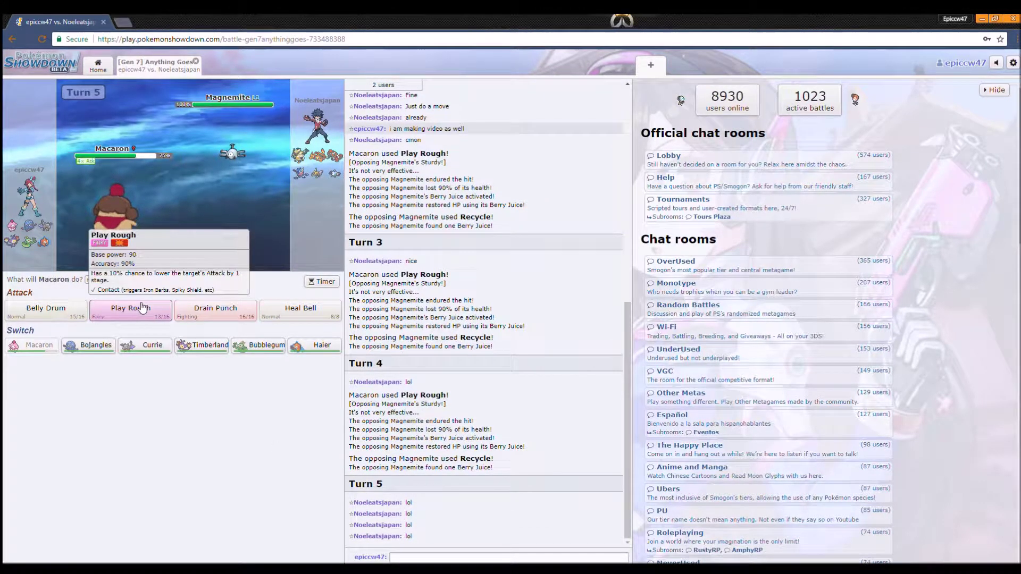
{"action": "left_click", "coordinate": [142, 308]}
Step: Post 'do whatever' in chat and lock in Slurpuff's Drain Punch for turn 10
{"action": "left_click", "coordinate": [482, 558]}
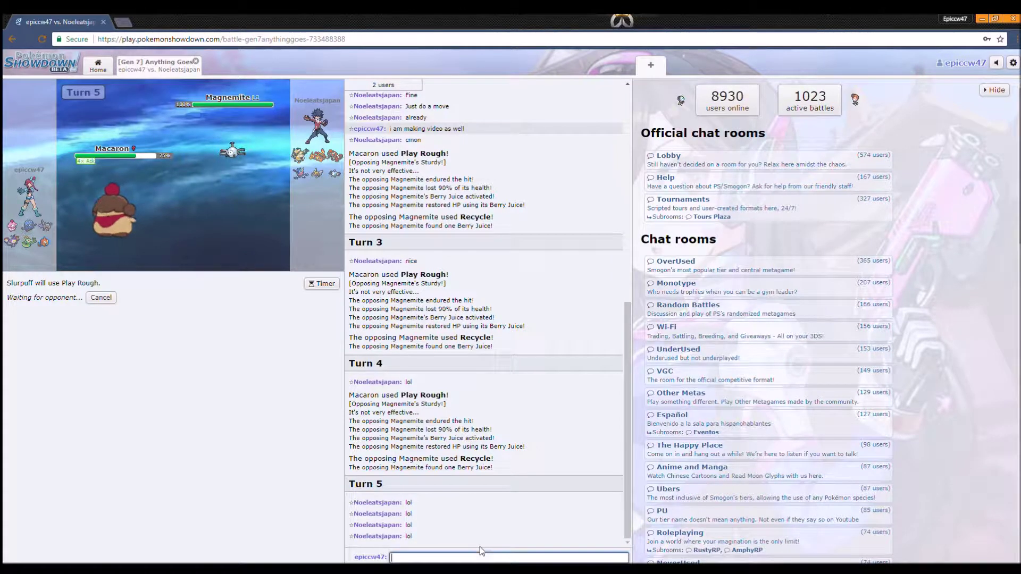
{"action": "type", "text": "pogge"}
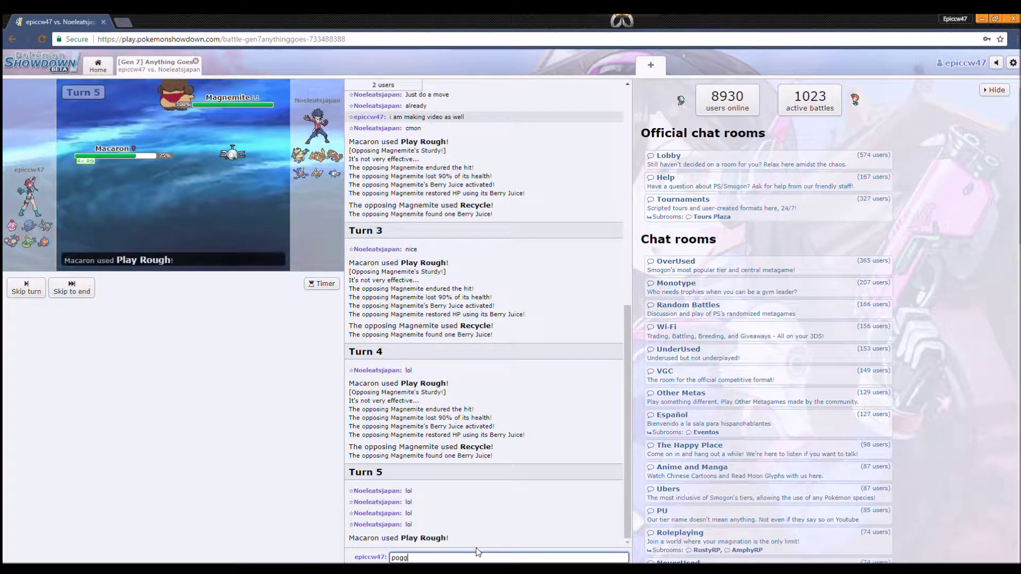
{"action": "type", "text": "rs"}
{"action": "key", "text": "Return"}
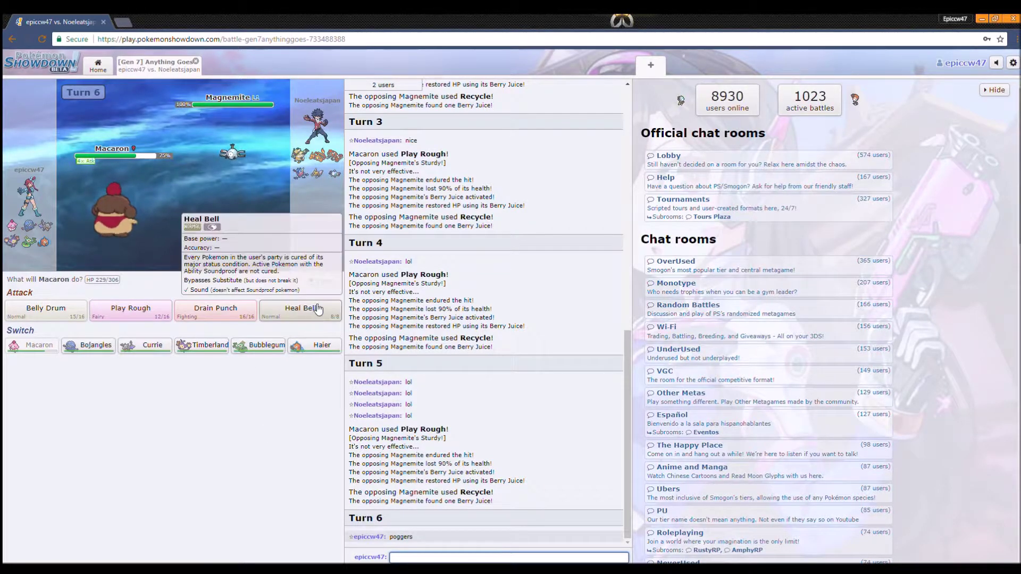
{"action": "mouse_move", "coordinate": [232, 153]}
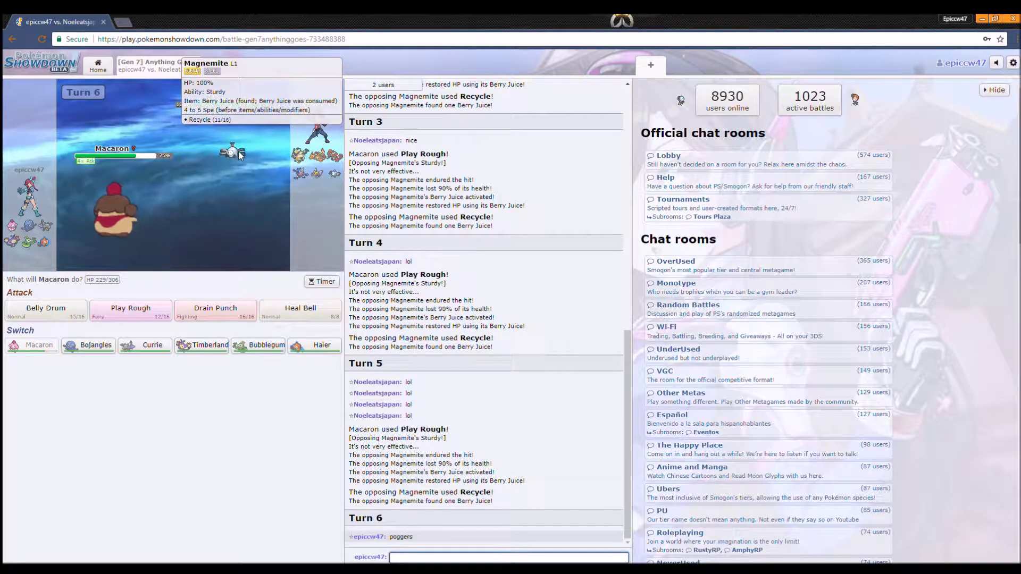
{"action": "left_click", "coordinate": [153, 304]}
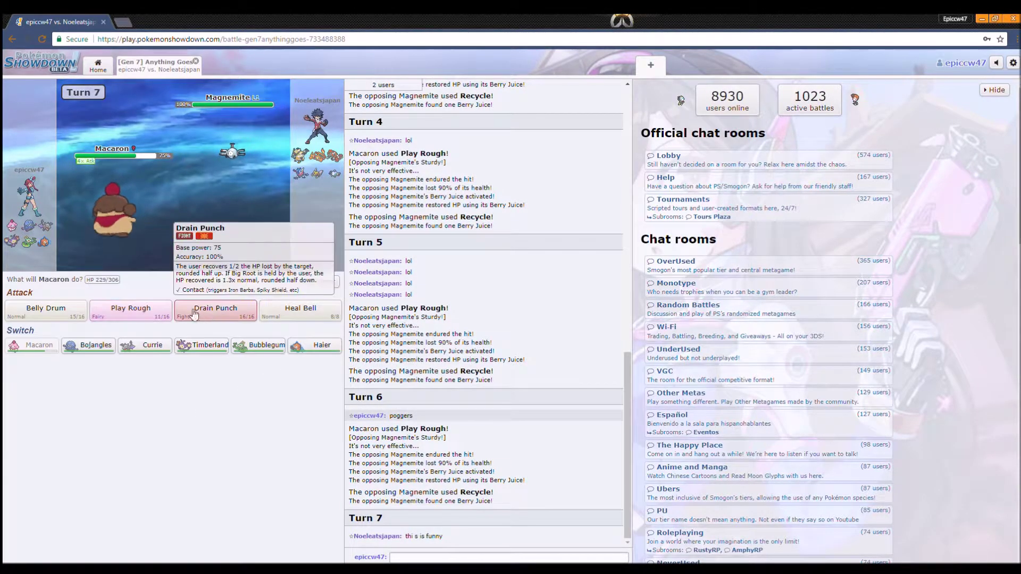
{"action": "left_click", "coordinate": [212, 312]}
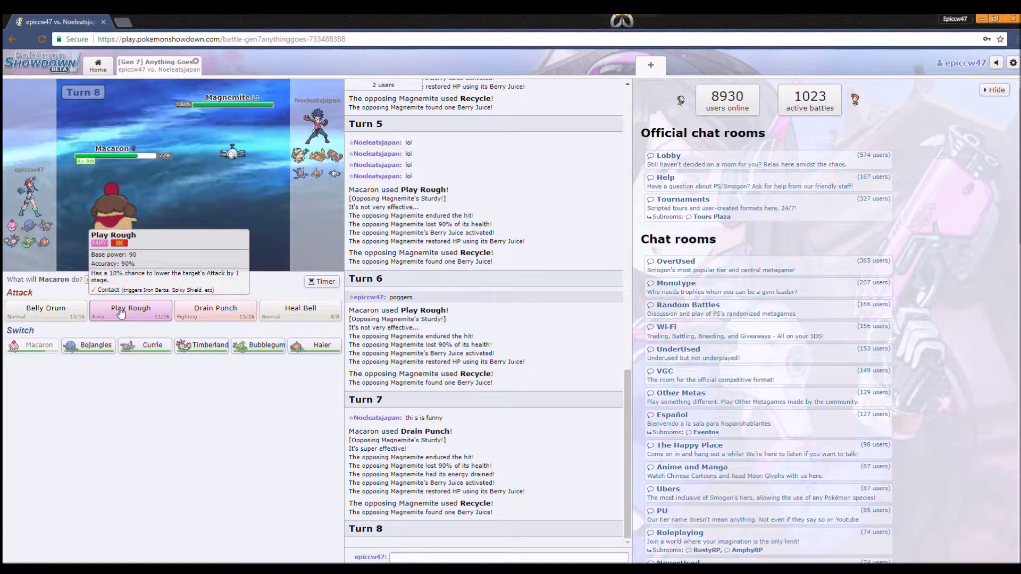
{"action": "left_click", "coordinate": [140, 309]}
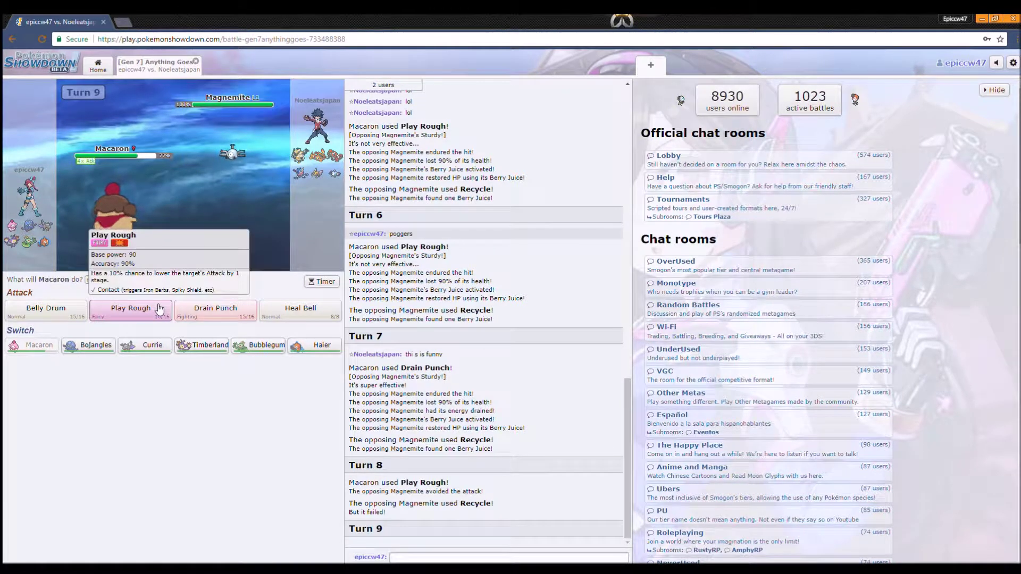
{"action": "left_click", "coordinate": [207, 311]}
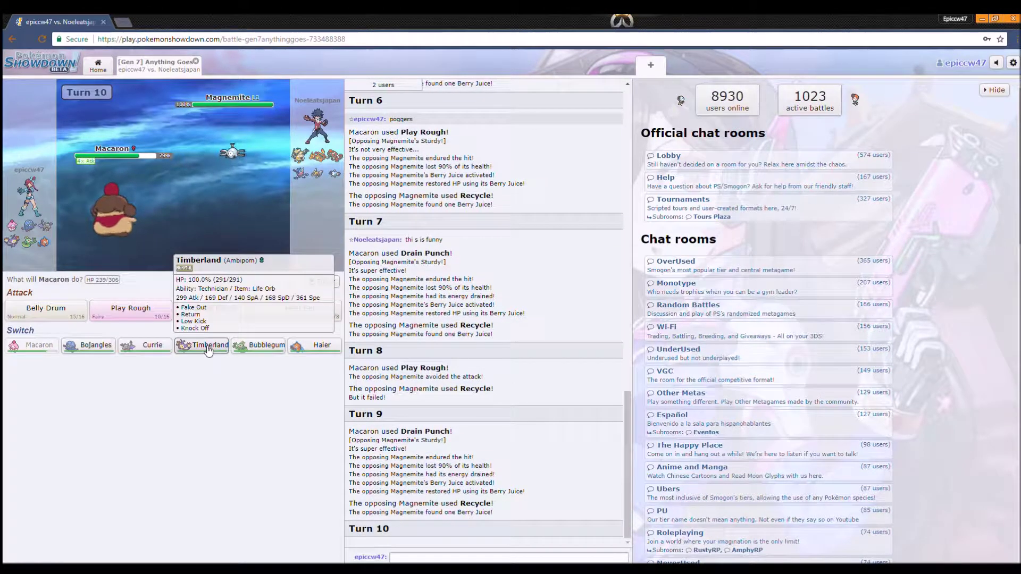
{"action": "left_click", "coordinate": [207, 314]}
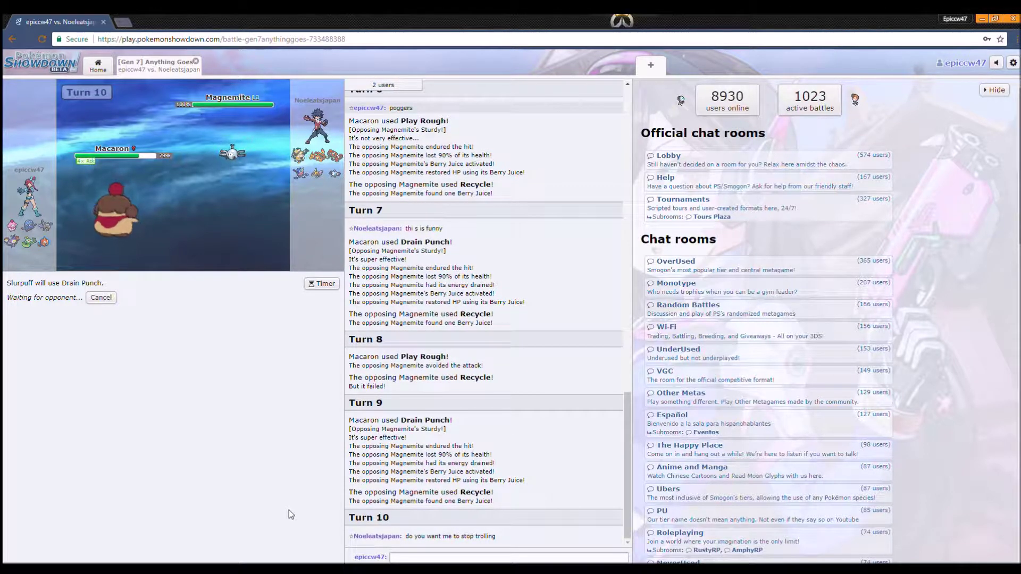
Step: Send another chat reply to the opponent, then erase a second unsent message
{"action": "left_click", "coordinate": [446, 558]}
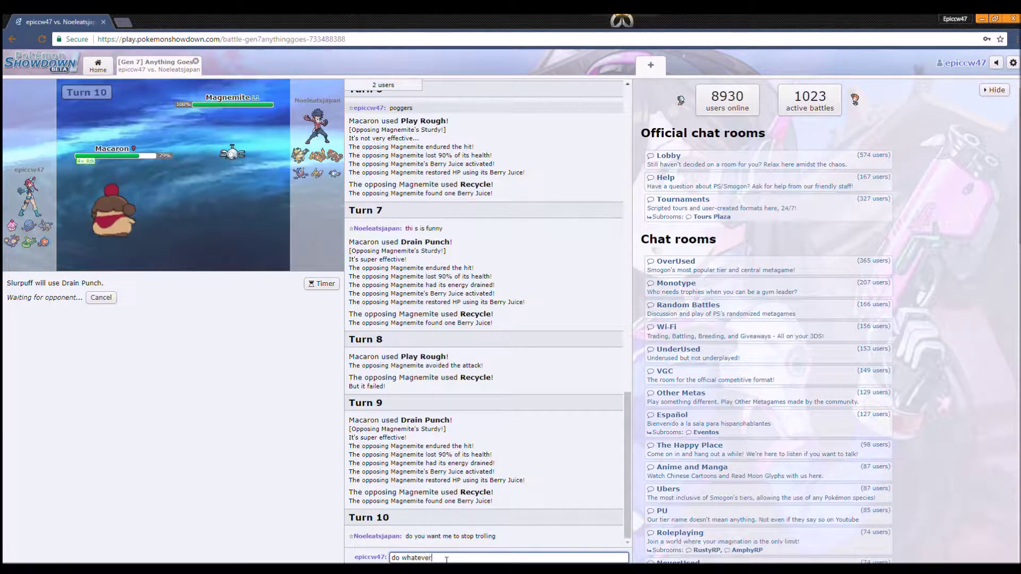
{"action": "key", "text": "Return"}
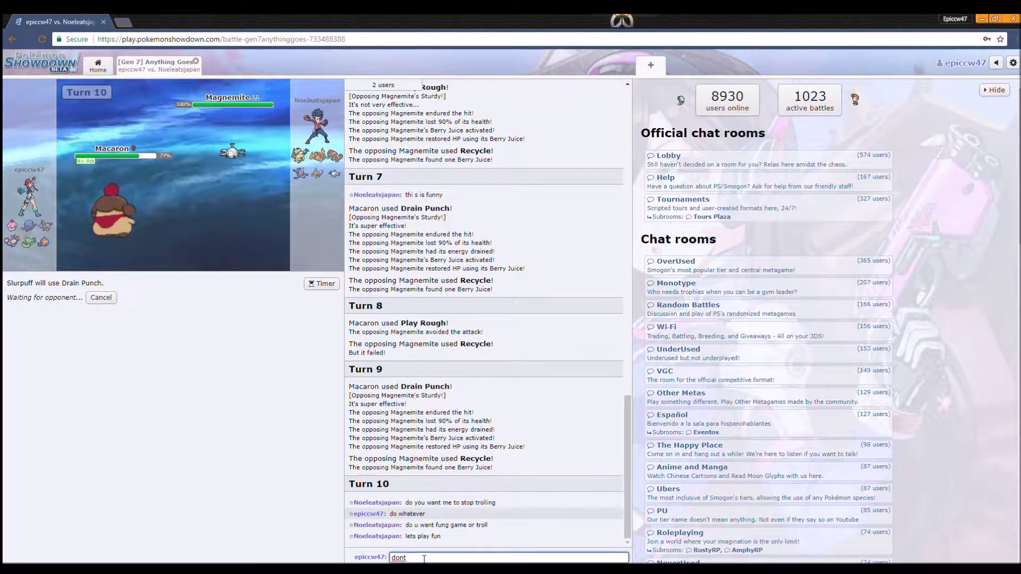
{"action": "type", "text": "er"}
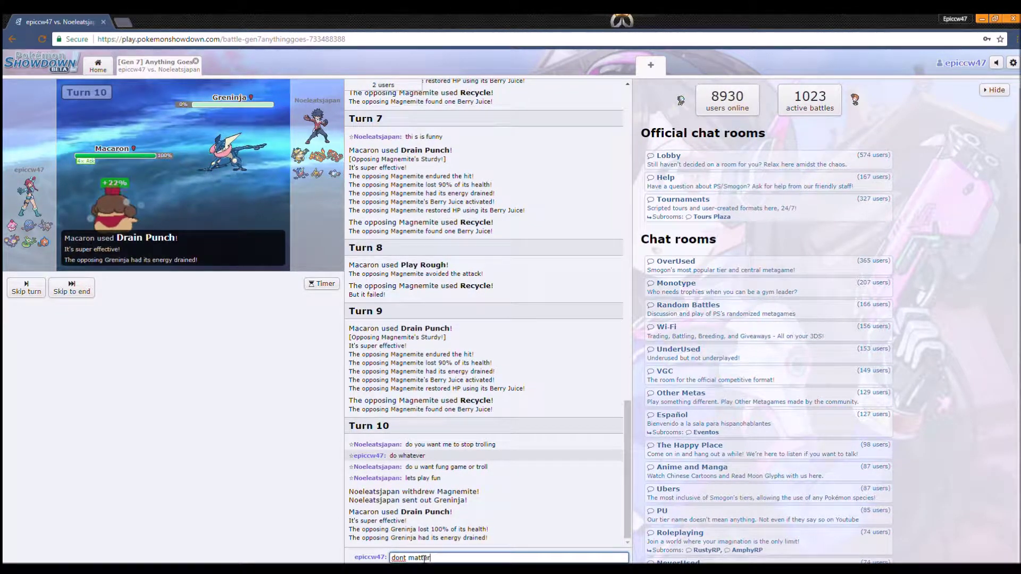
{"action": "key", "text": "BackSpace"}
{"action": "key", "text": "BackSpace"}
{"action": "key", "text": "BackSpace"}
{"action": "key", "text": "BackSpace"}
{"action": "key", "text": "BackSpace"}
{"action": "key", "text": "BackSpace"}
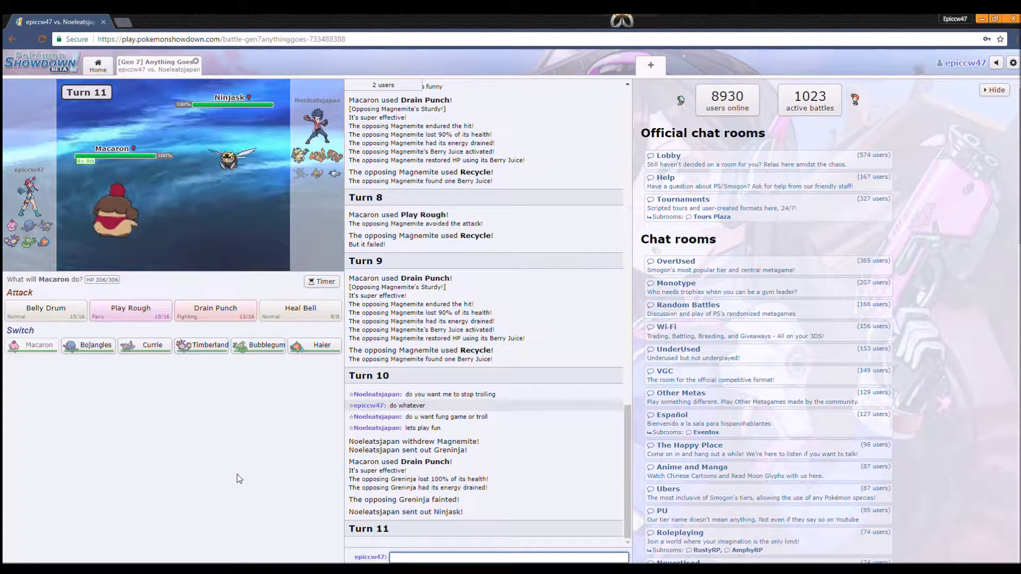
Step: Use Play Rough on turns 11–14 and Drain Punch on turn 15
{"action": "left_click", "coordinate": [139, 307]}
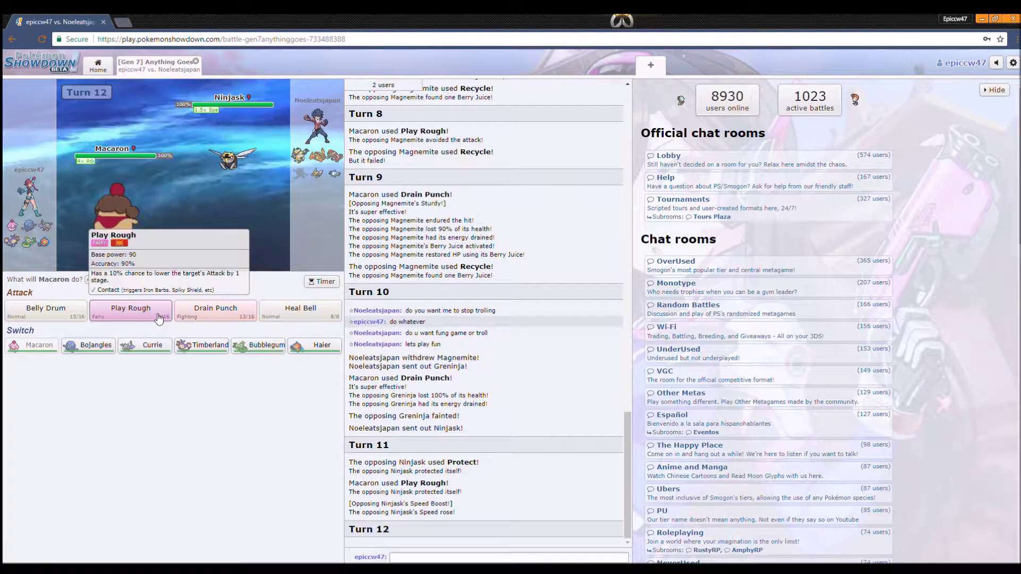
{"action": "left_click", "coordinate": [157, 316]}
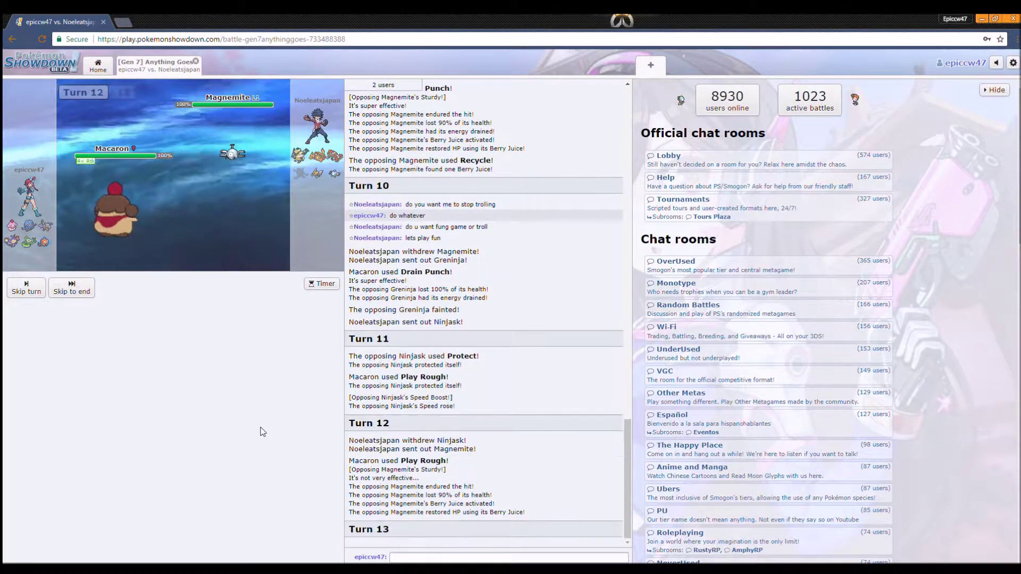
{"action": "left_click", "coordinate": [137, 319]}
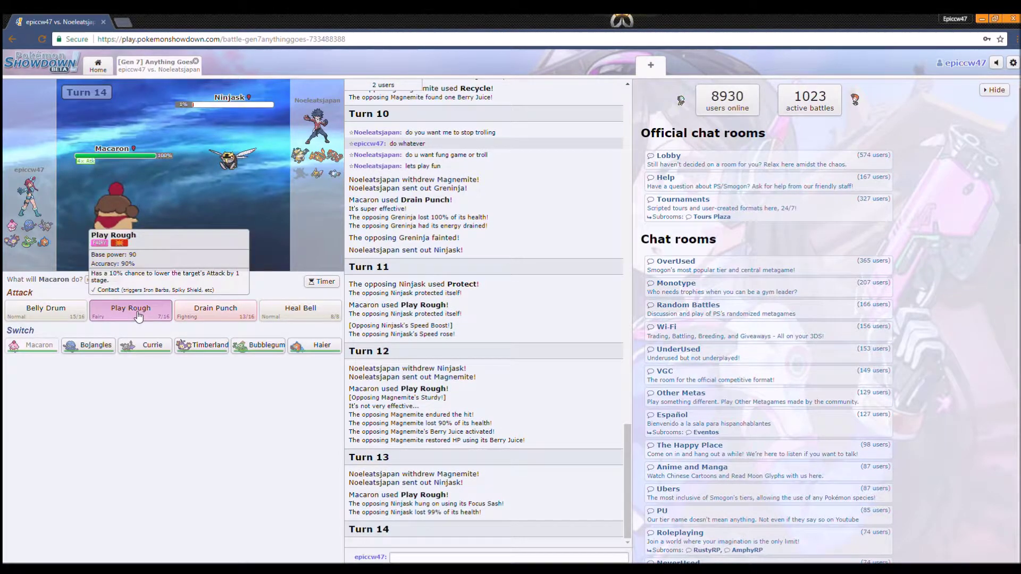
{"action": "left_click", "coordinate": [131, 310]}
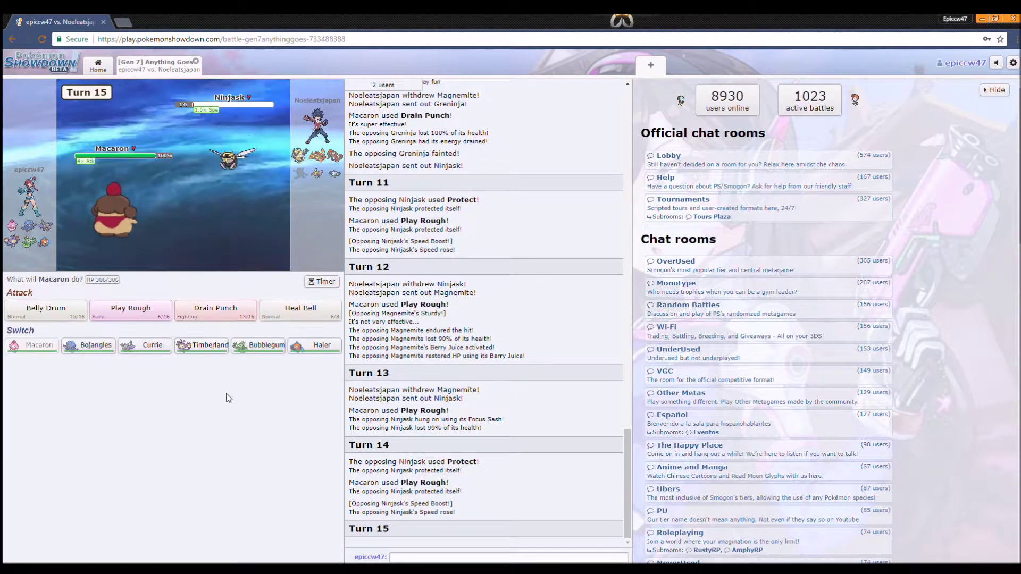
{"action": "left_click", "coordinate": [239, 313]}
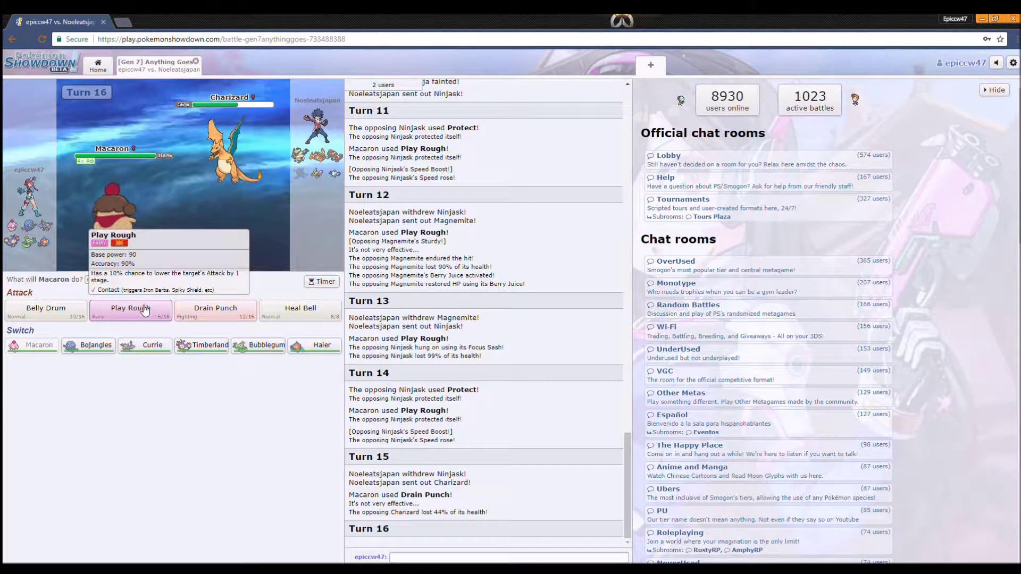
{"action": "mouse_move", "coordinate": [215, 311]}
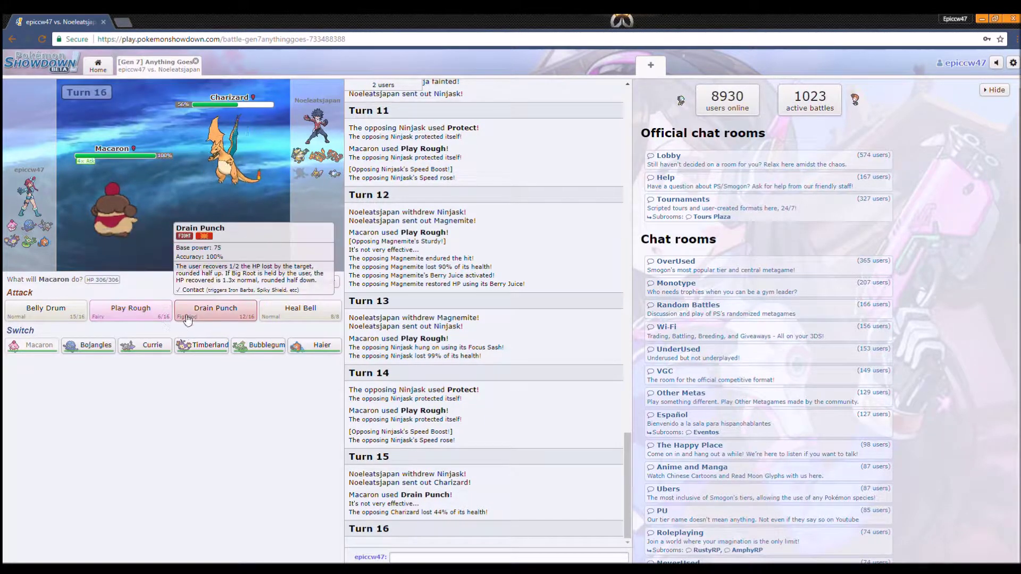
Step: Play Rough Charizard, ask 'on what' in chat, then Play Rough Necrozma
{"action": "left_click", "coordinate": [132, 311]}
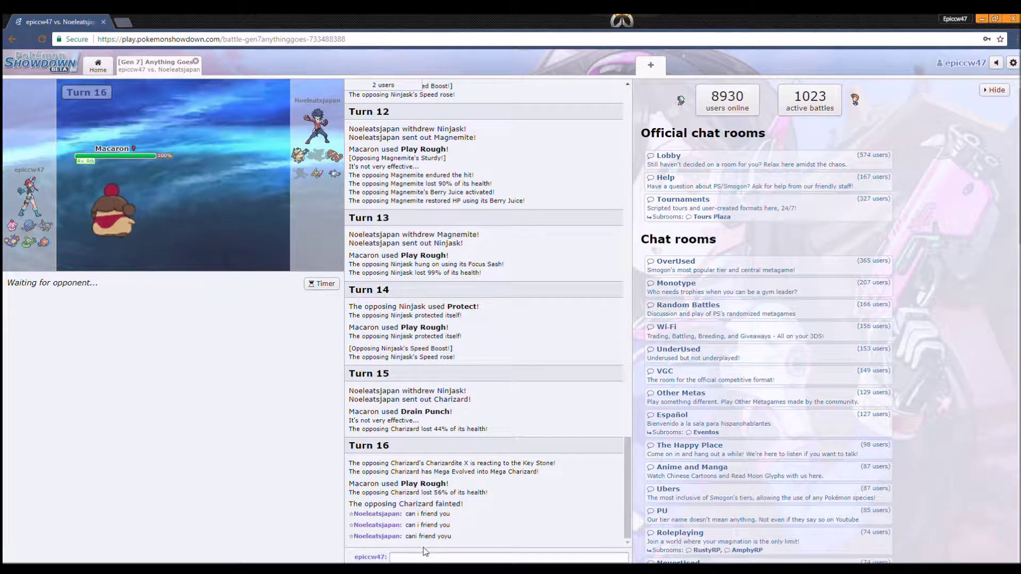
{"action": "left_click", "coordinate": [429, 556]}
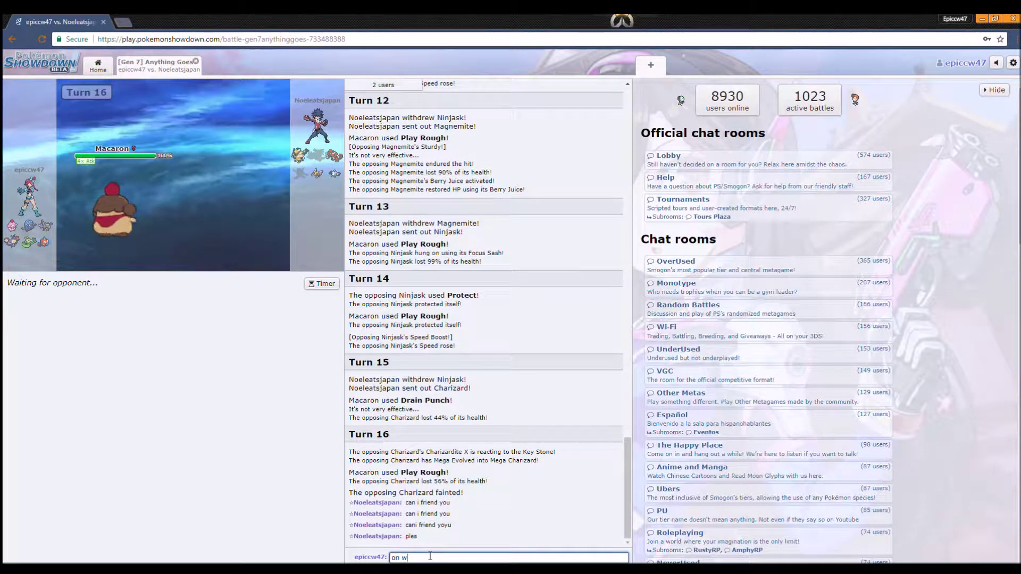
{"action": "type", "text": "ht"}
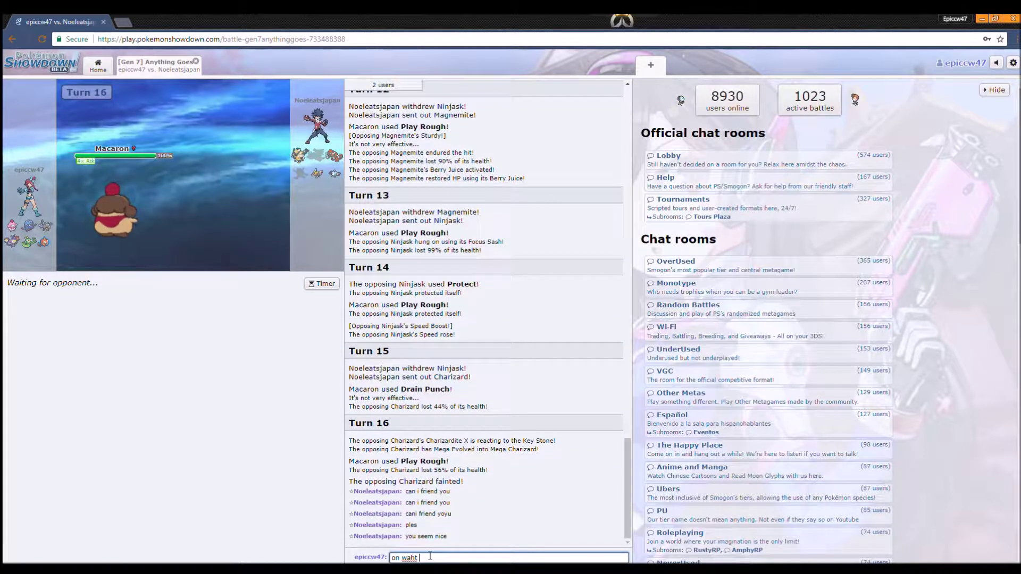
{"action": "key", "text": "BackSpace"}
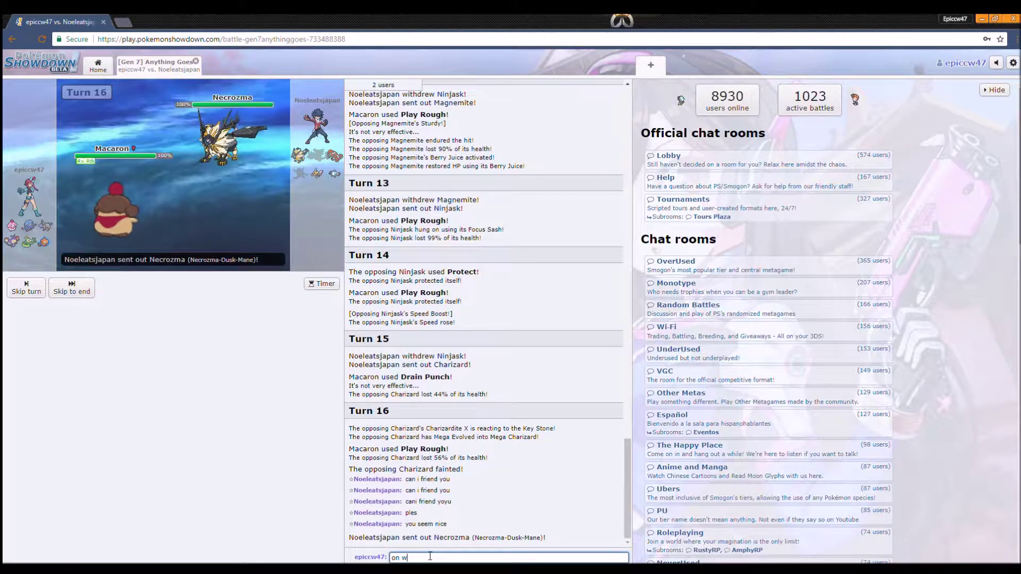
{"action": "type", "text": "hat"}
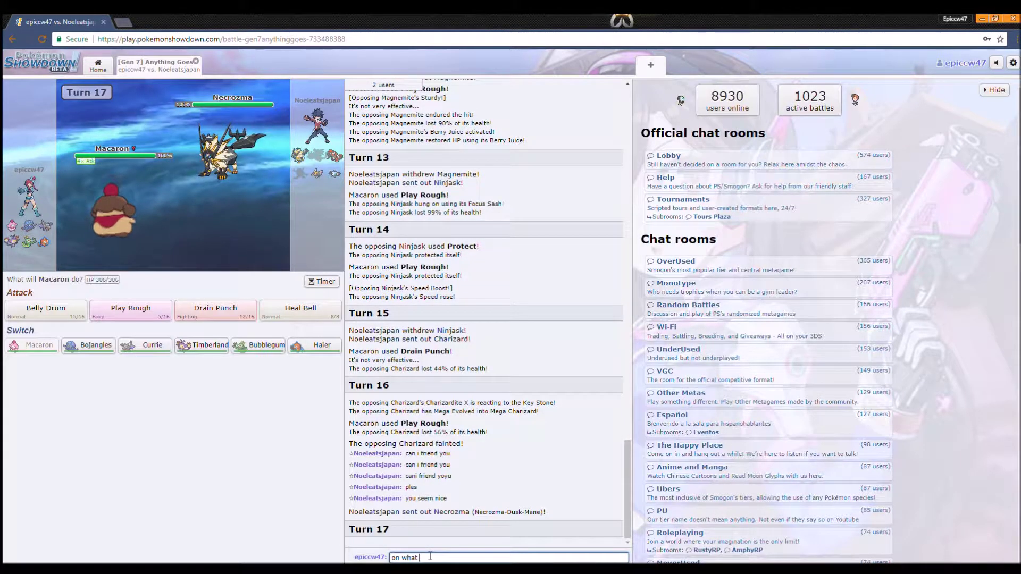
{"action": "key", "text": "Return"}
{"action": "left_click", "coordinate": [159, 307]}
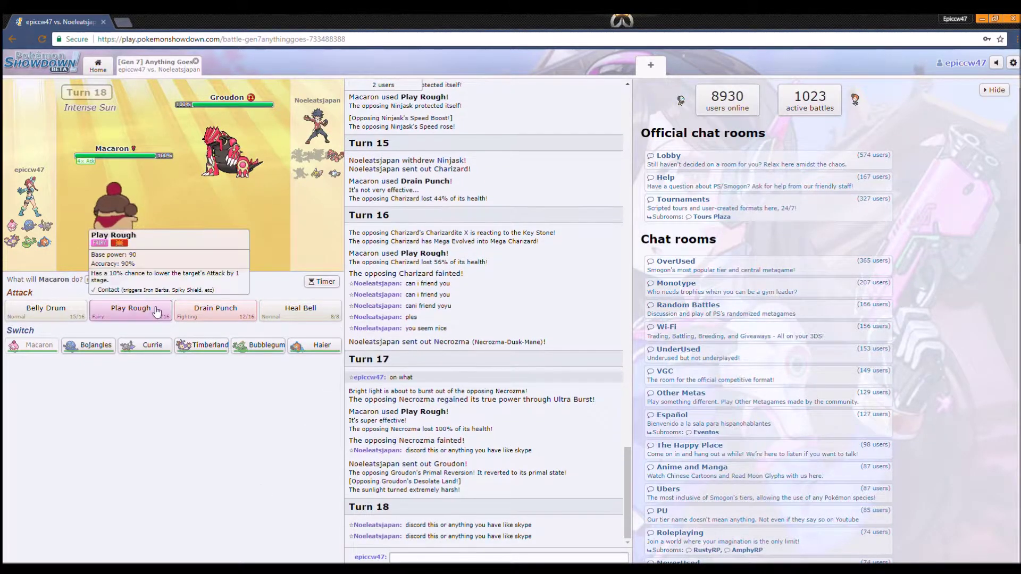
Step: Hit Groudon with Play Rough twice, sharing a Discord handle in chat between attacks
{"action": "left_click", "coordinate": [152, 308]}
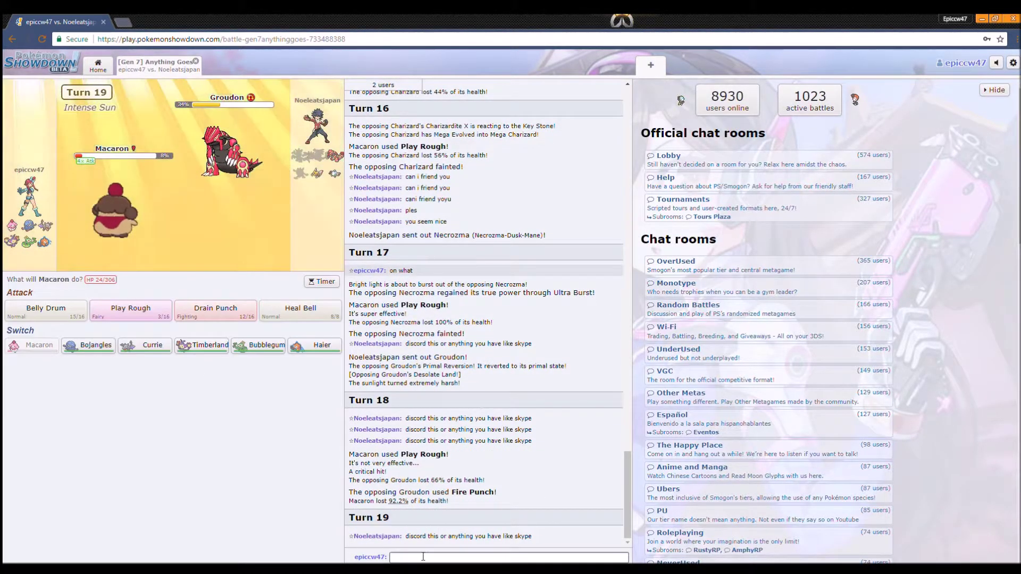
{"action": "left_click", "coordinate": [423, 556]}
{"action": "type", "text": "dis"}
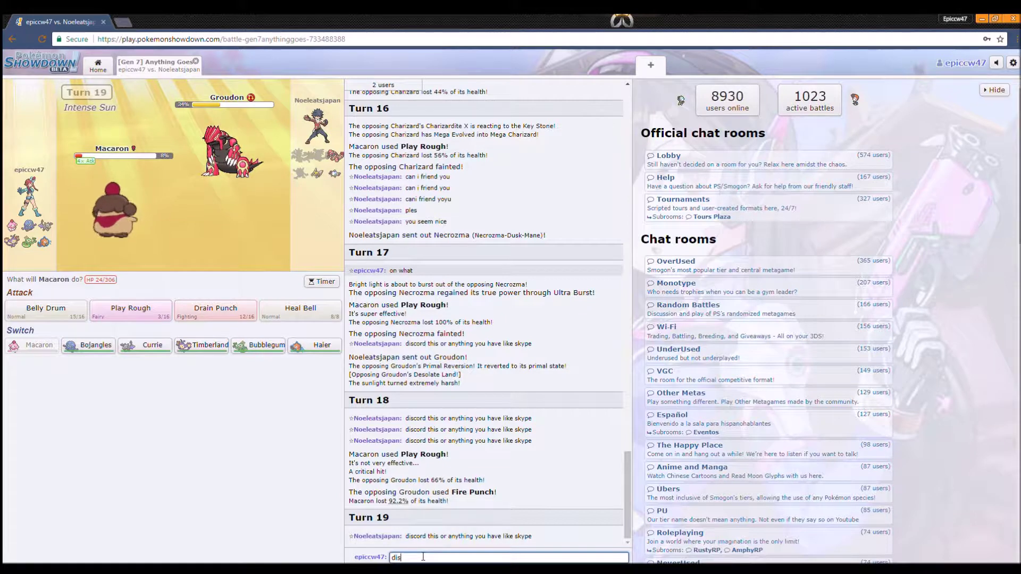
{"action": "type", "text": "cord is"}
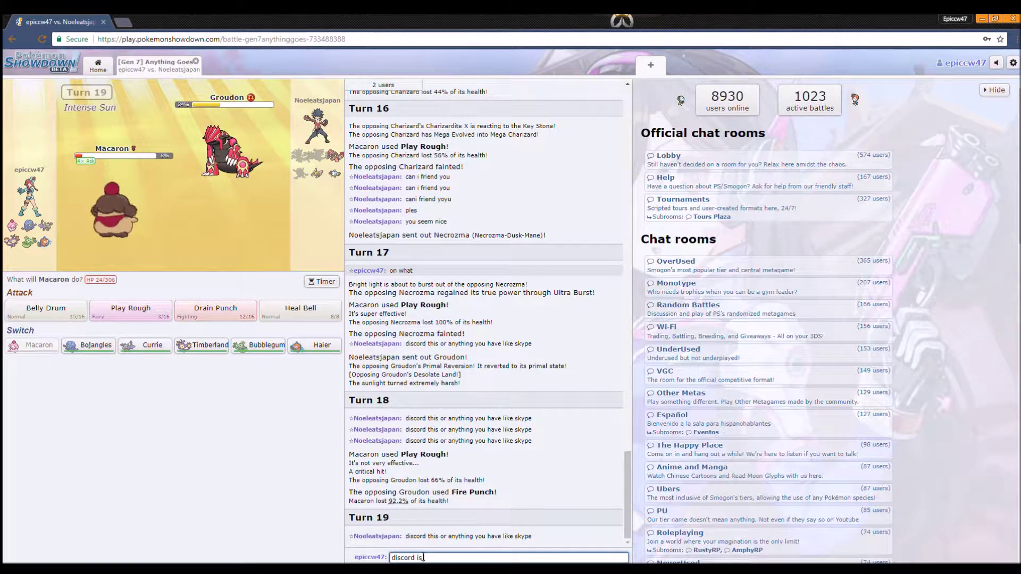
{"action": "type", "text": " epiccw47"}
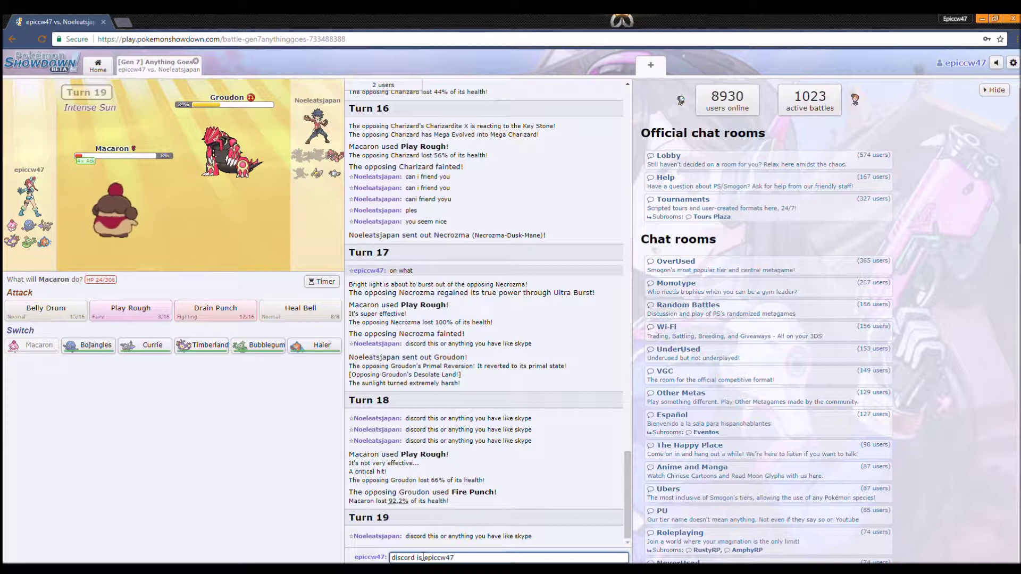
{"action": "key", "text": "Return"}
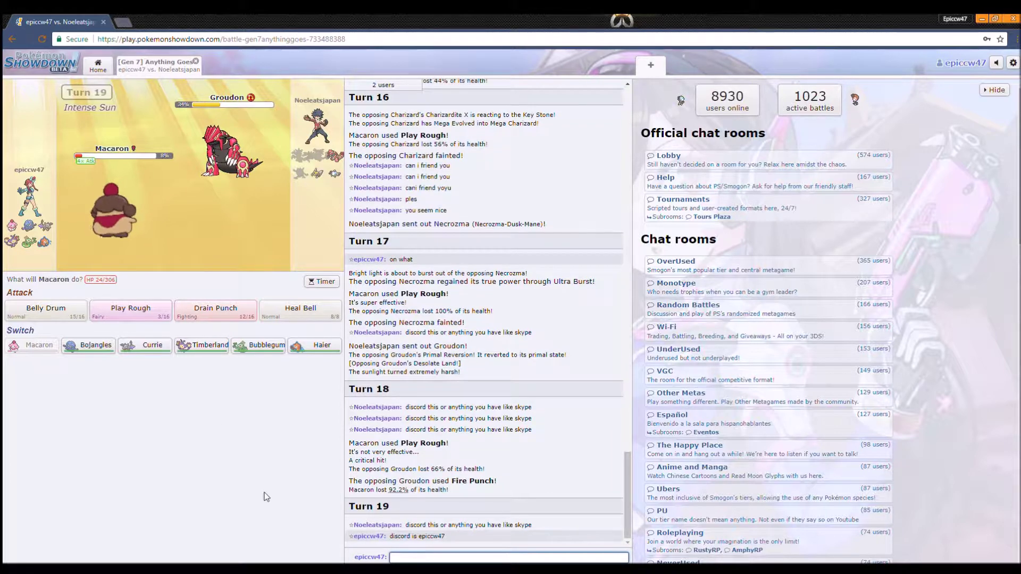
{"action": "left_click", "coordinate": [134, 307]}
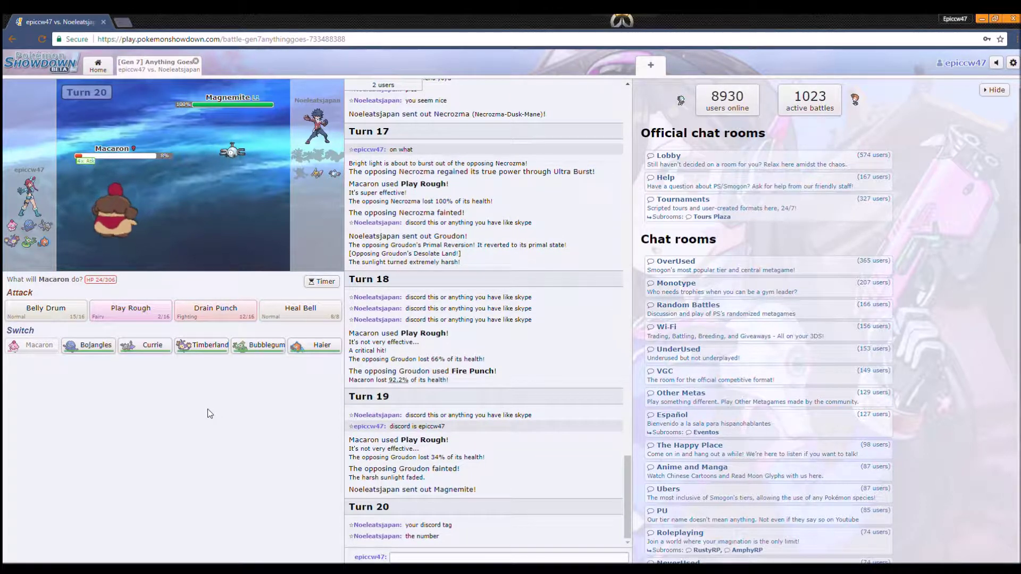
Step: Play Rough Magnemite, send the requested number in chat, then choose Drain Punch
{"action": "left_click", "coordinate": [126, 309]}
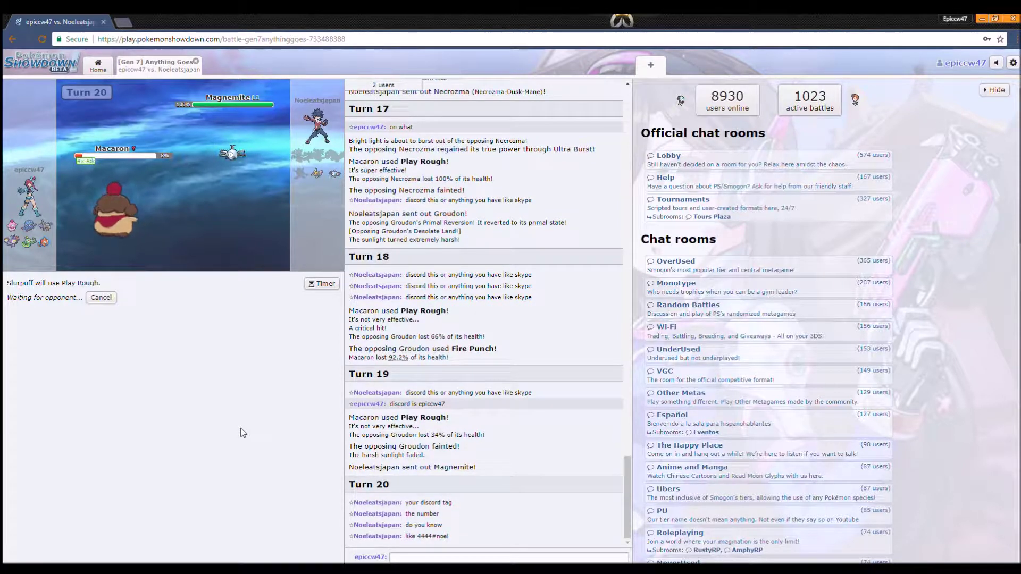
{"action": "left_click", "coordinate": [519, 558]}
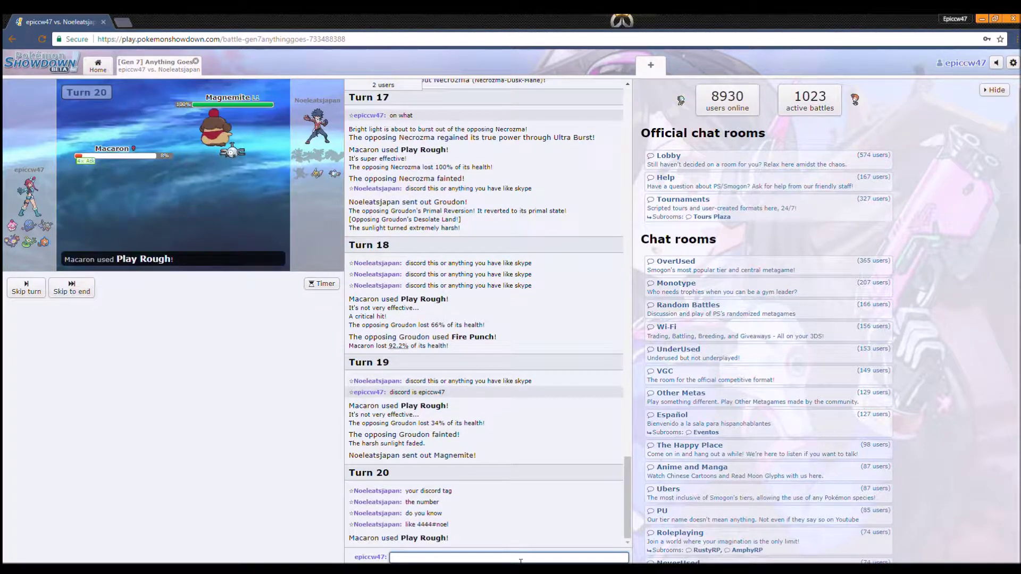
{"action": "type", "text": "5"}
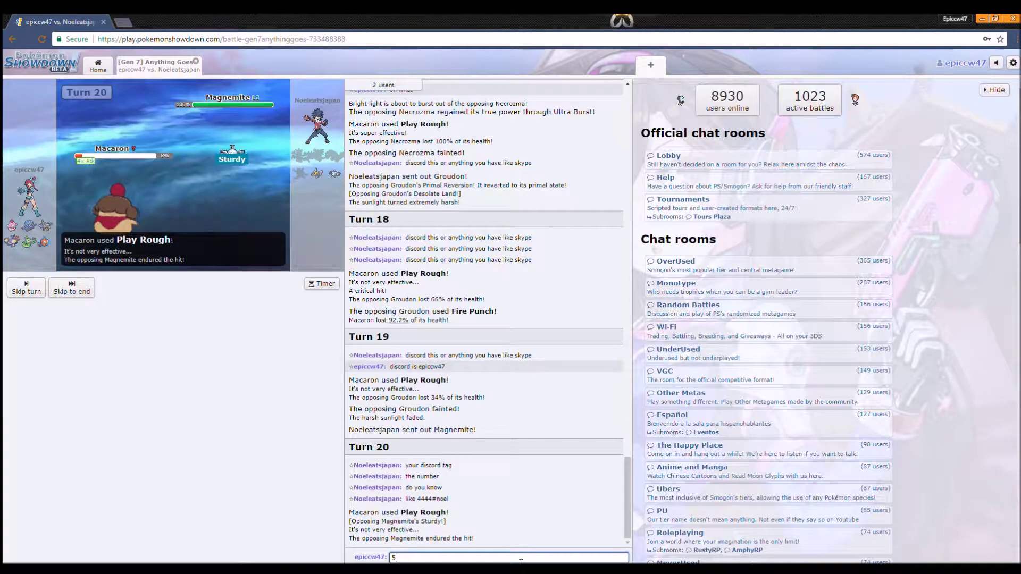
{"action": "type", "text": "880"}
{"action": "key", "text": "Return"}
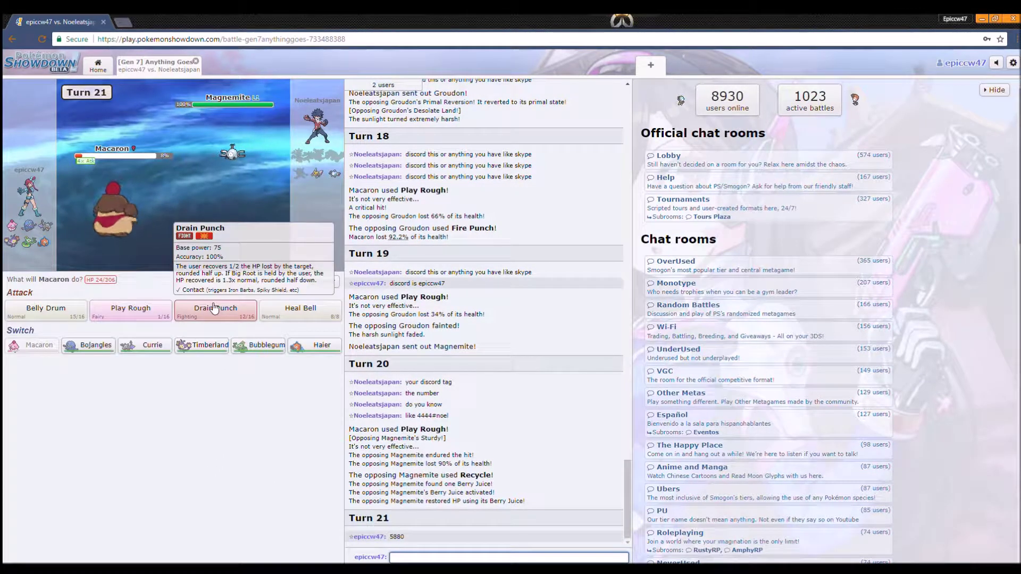
{"action": "left_click", "coordinate": [212, 309]}
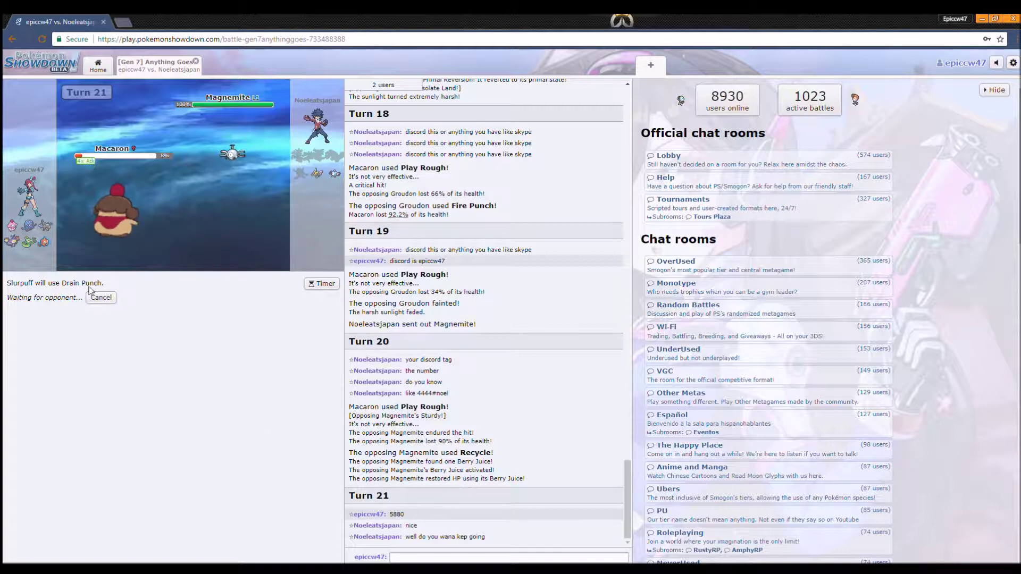
Step: Hit Magnemite with Drain Punch and clear the highlighted endless battle clause log text
{"action": "left_click", "coordinate": [435, 560]}
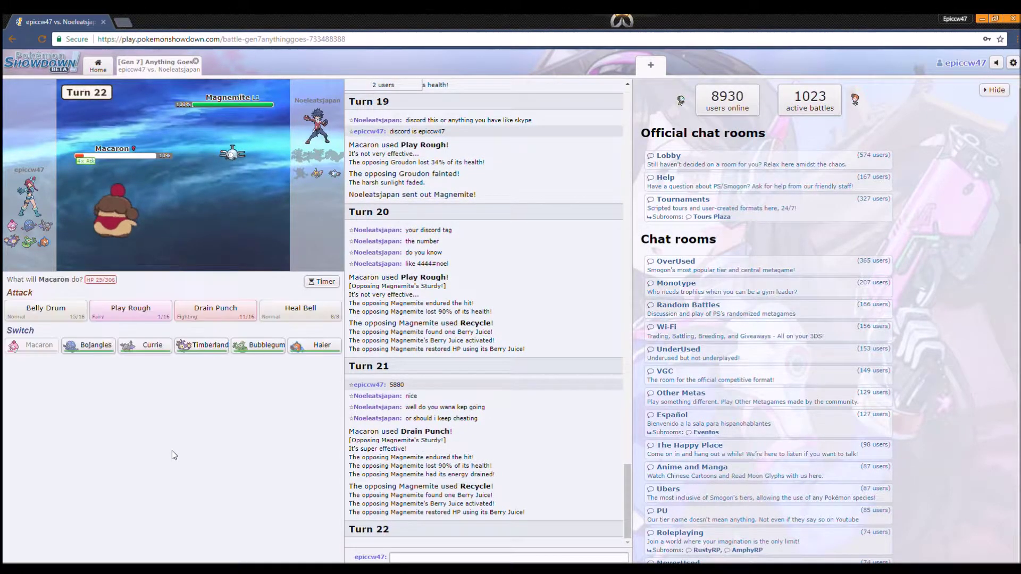
{"action": "left_click", "coordinate": [216, 308]}
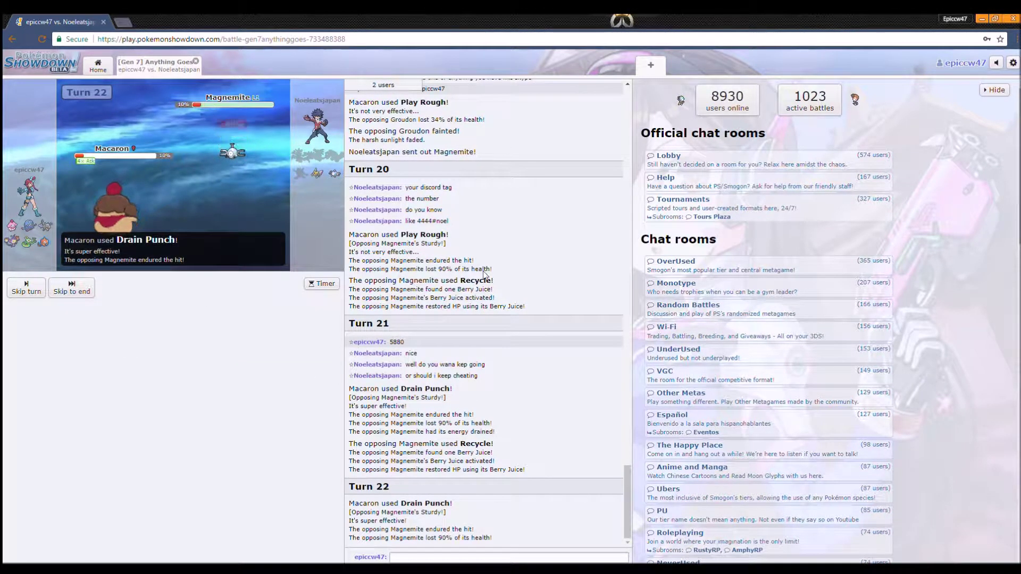
{"action": "left_click_drag", "start_coordinate": [623, 483], "coordinate": [615, 73]}
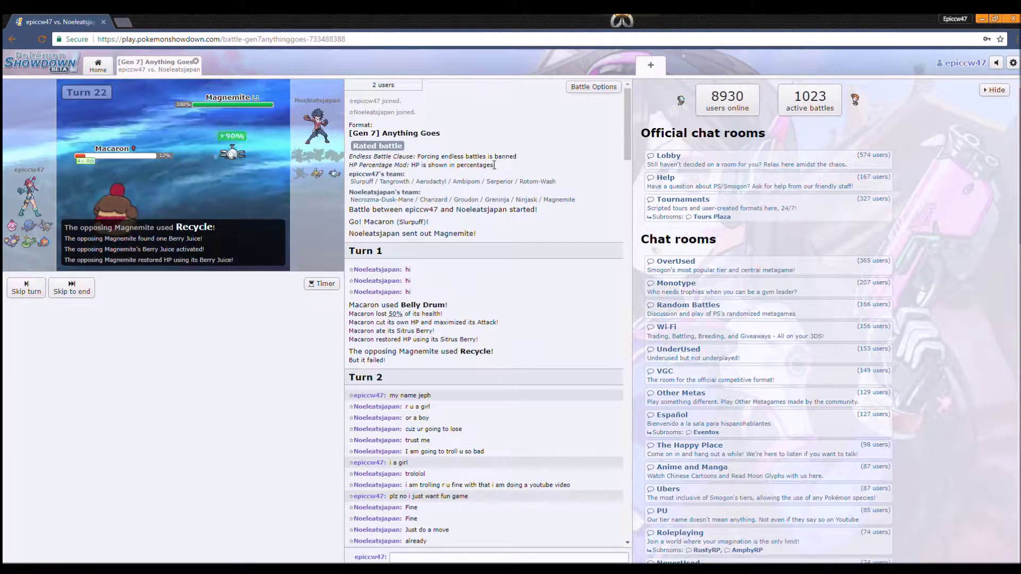
{"action": "left_click_drag", "start_coordinate": [518, 158], "coordinate": [408, 158]}
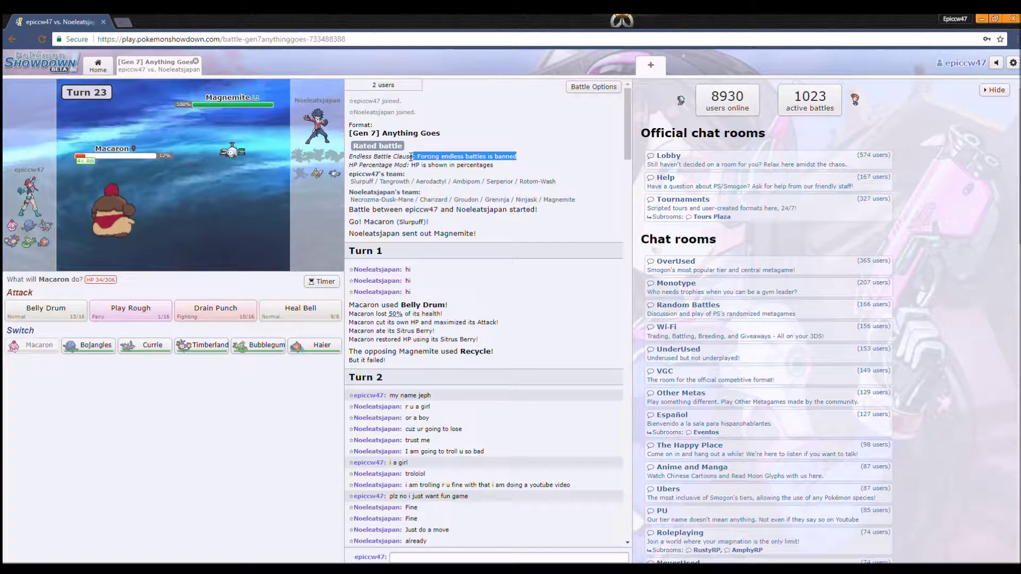
{"action": "left_click", "coordinate": [613, 129]}
{"action": "left_click_drag", "start_coordinate": [625, 108], "coordinate": [631, 533]}
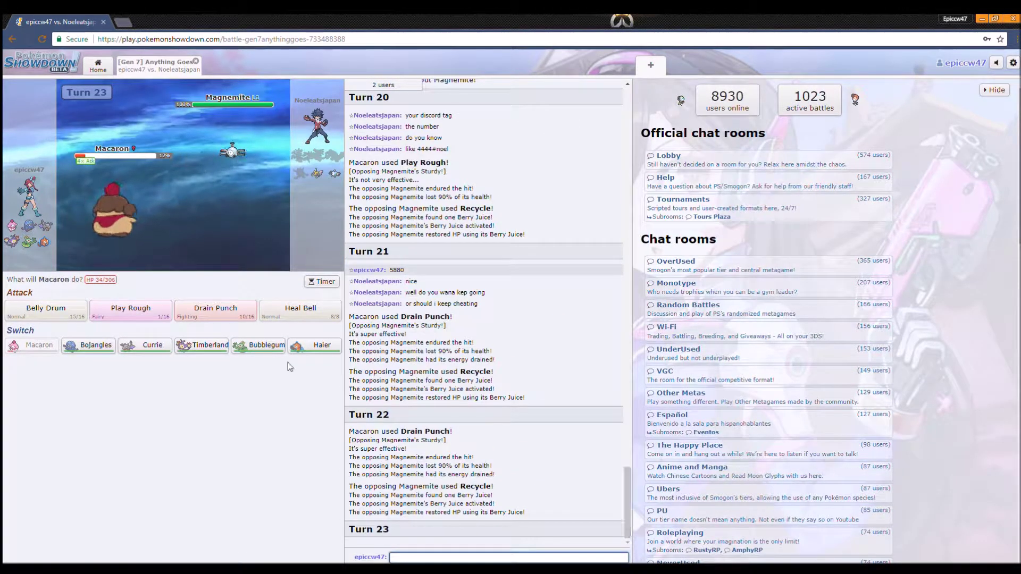
Step: Attack Magnemite with Play Rough, then Drain Punch three more times
{"action": "mouse_move", "coordinate": [130, 310]}
{"action": "left_click", "coordinate": [149, 305]}
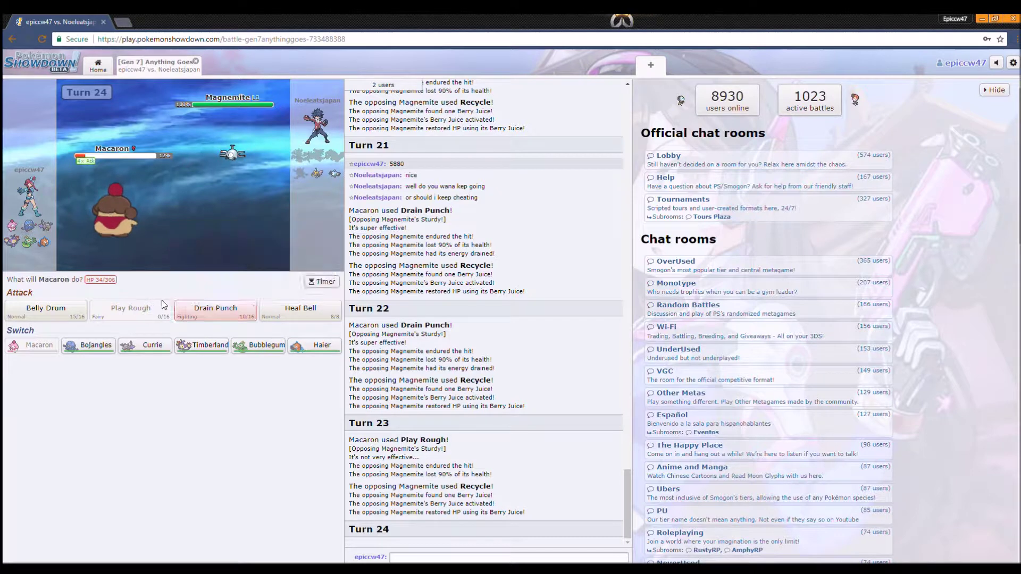
{"action": "left_click", "coordinate": [206, 311]}
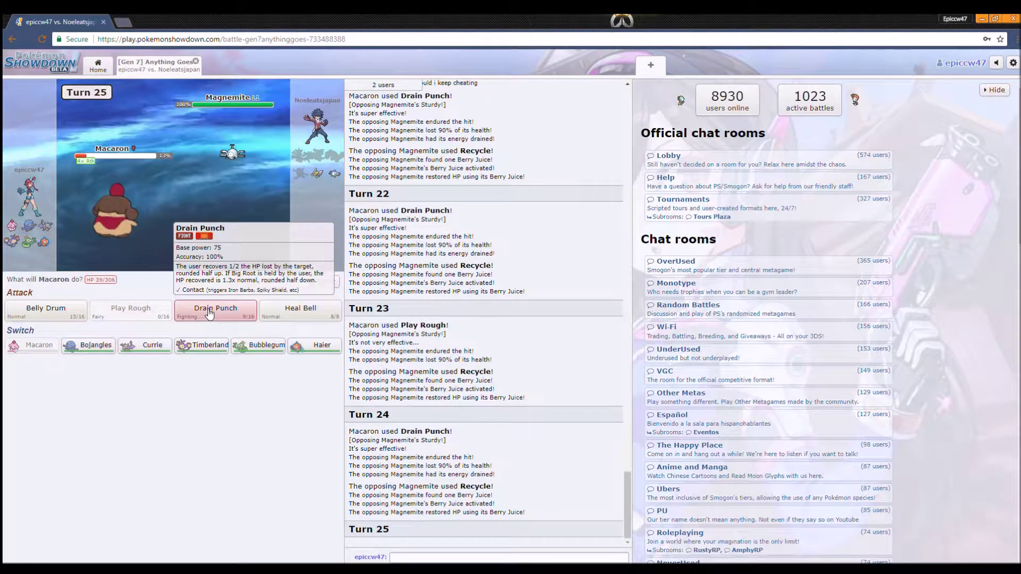
{"action": "left_click", "coordinate": [205, 313]}
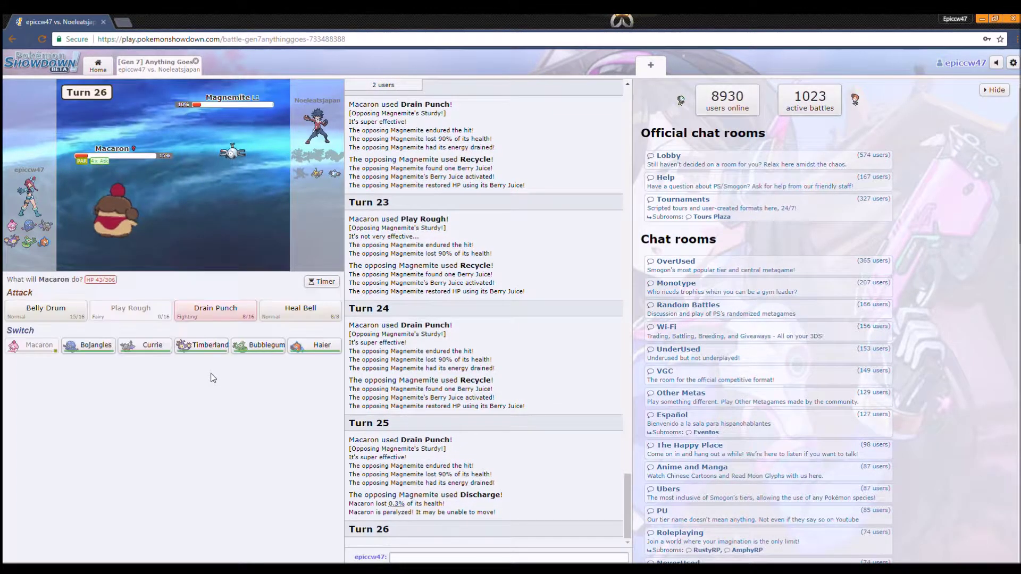
{"action": "left_click", "coordinate": [219, 317]}
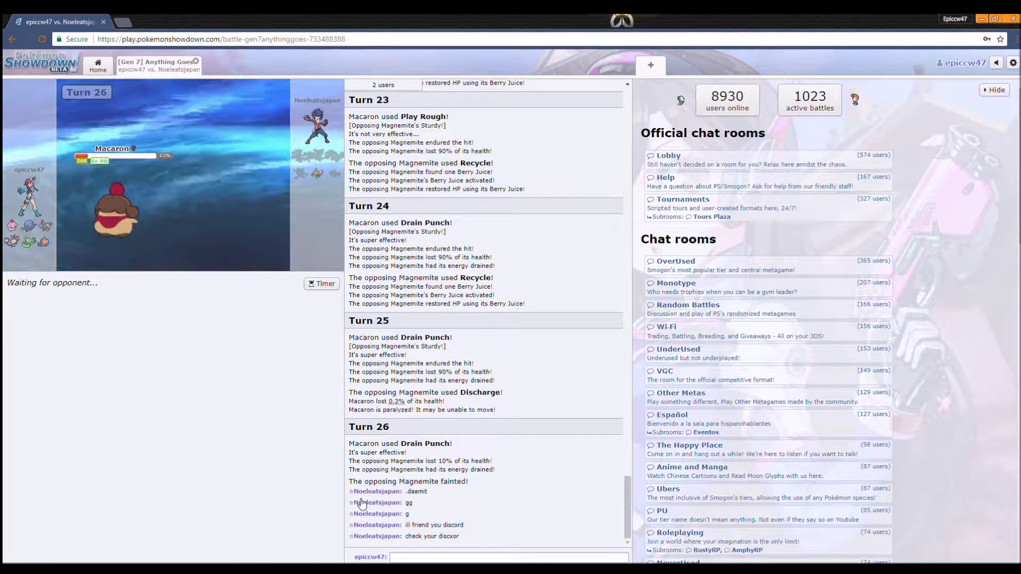
Step: Start a chat reply to the opponent's Discord friend request after Magnemite faints
{"action": "left_click", "coordinate": [450, 558]}
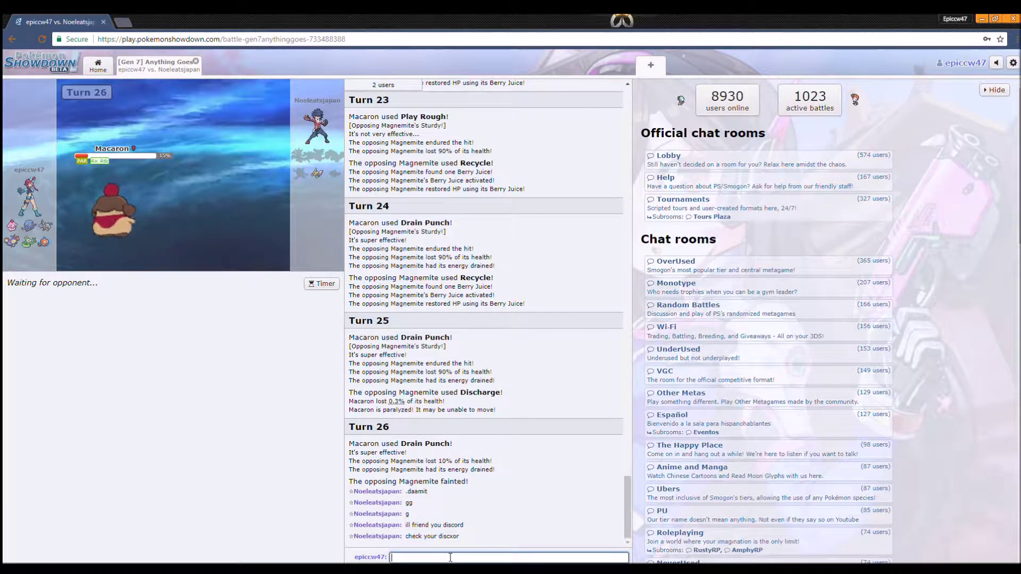
{"action": "type", "text": "ok"}
Step: Send 'ok' in chat, start the battle timer, and go to the home screen
{"action": "key", "text": "Return"}
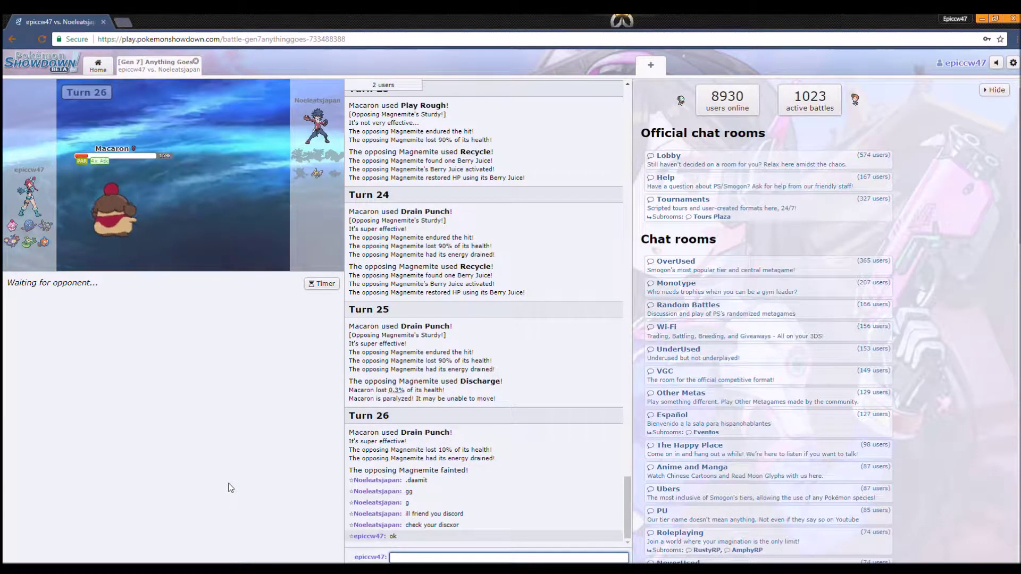
{"action": "left_click", "coordinate": [322, 284]}
{"action": "left_click", "coordinate": [329, 300]}
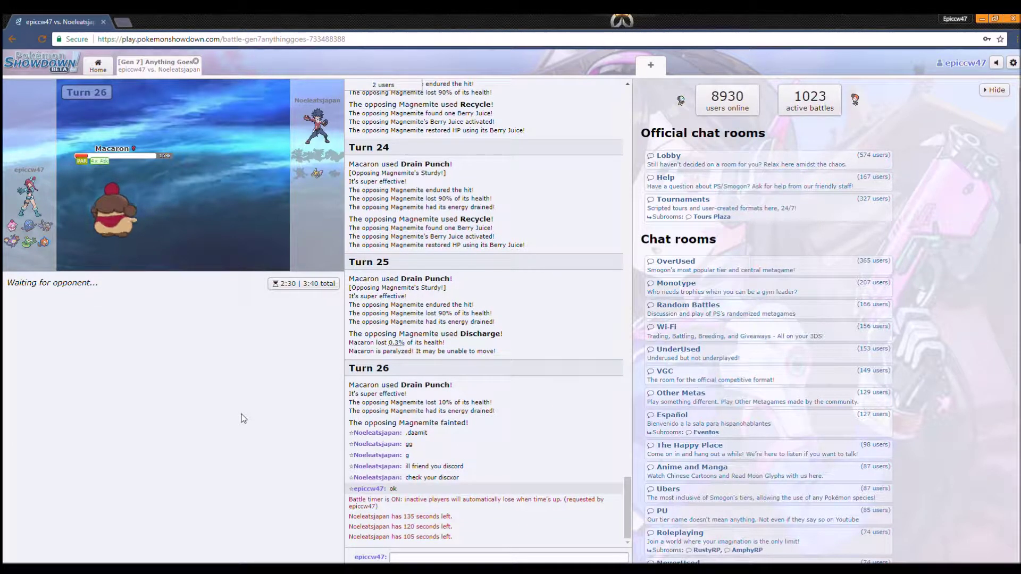
{"action": "left_click", "coordinate": [98, 66]}
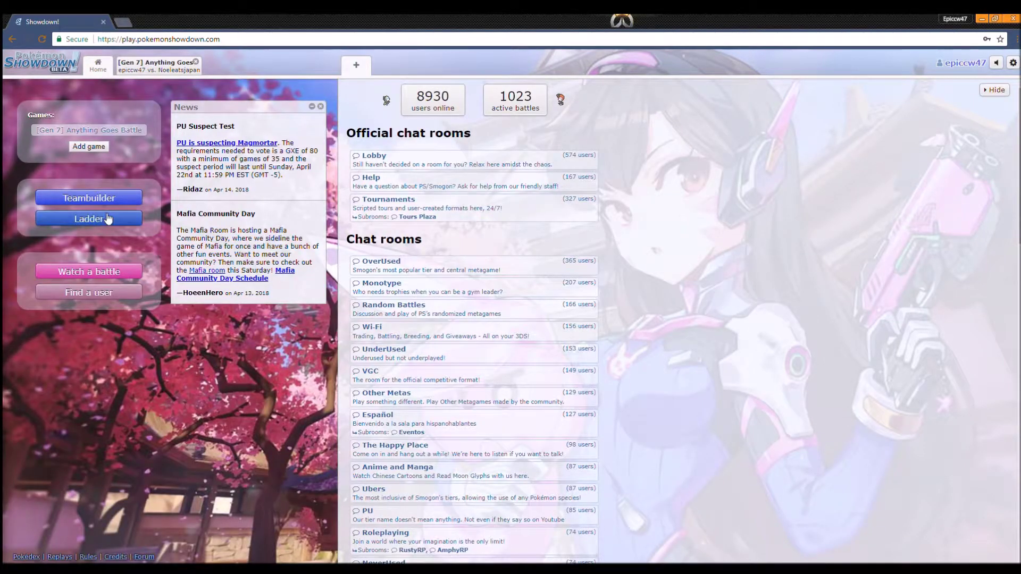
Step: Open the 'le team s1 e4 -e5' team in Teambuilder and show the whole team
{"action": "left_click", "coordinate": [98, 198]}
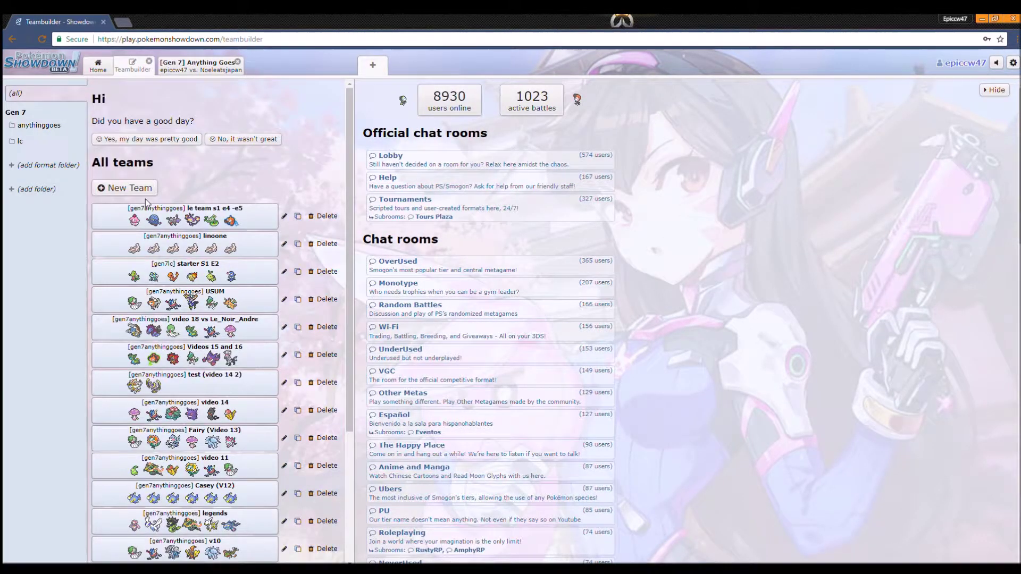
{"action": "left_click", "coordinate": [147, 215]}
{"action": "left_click", "coordinate": [27, 88]}
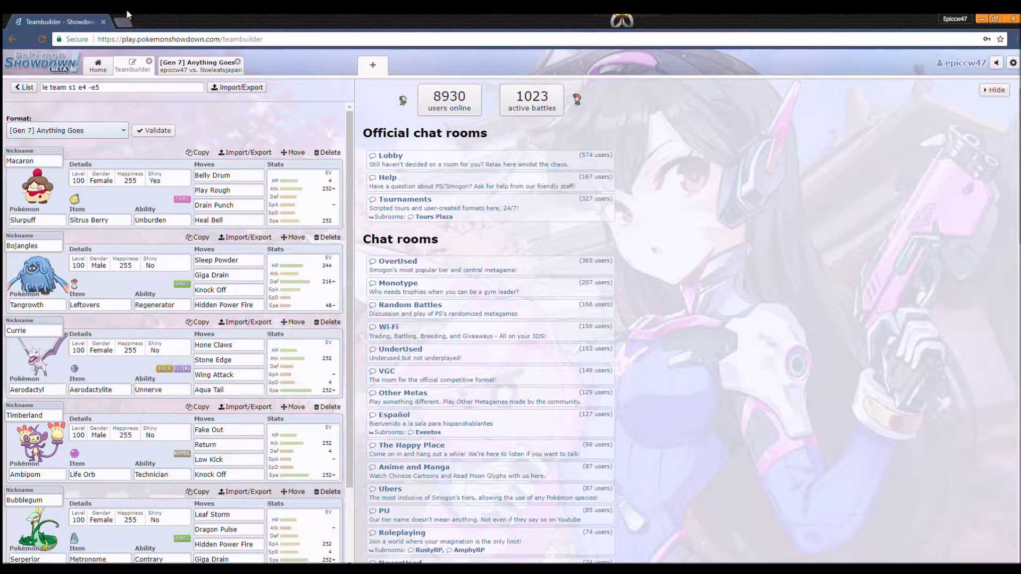
{"action": "scroll", "coordinate": [93, 217], "scroll_direction": "down", "scroll_amount": 1}
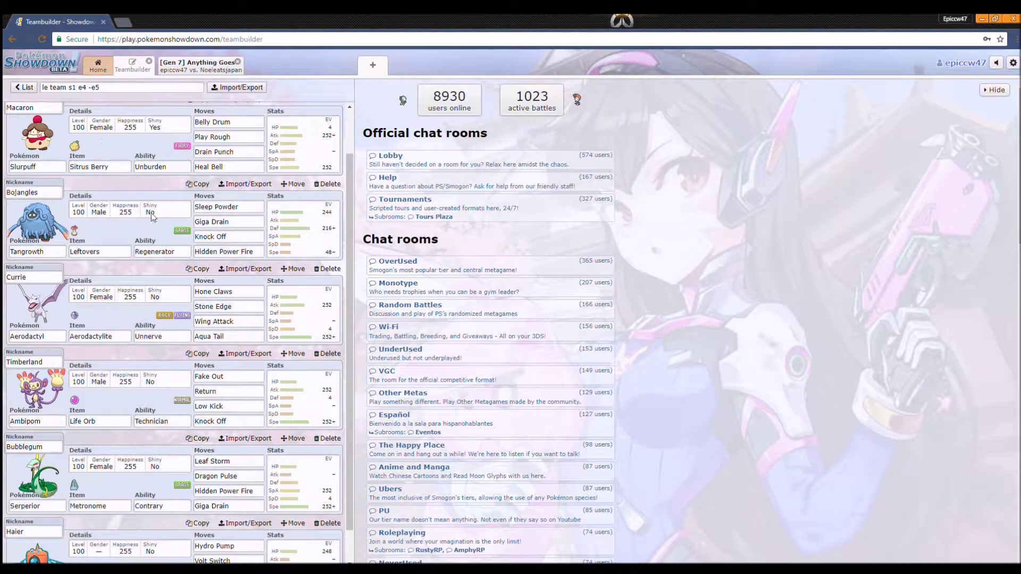
Step: Switch between home, battle and Teambuilder, ending back in the Gen 7 Anything Goes battle
{"action": "left_click", "coordinate": [97, 64]}
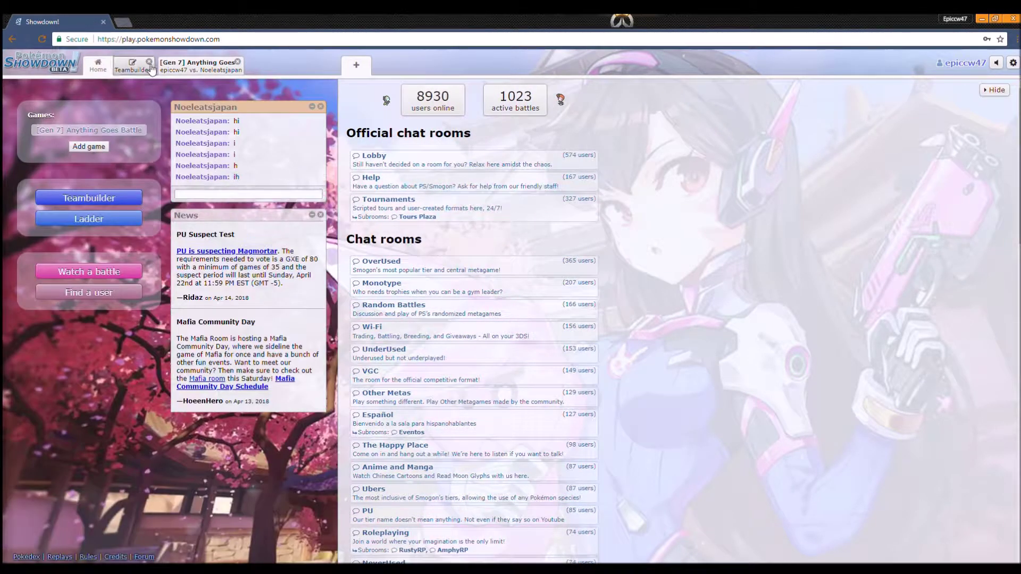
{"action": "left_click", "coordinate": [204, 68]}
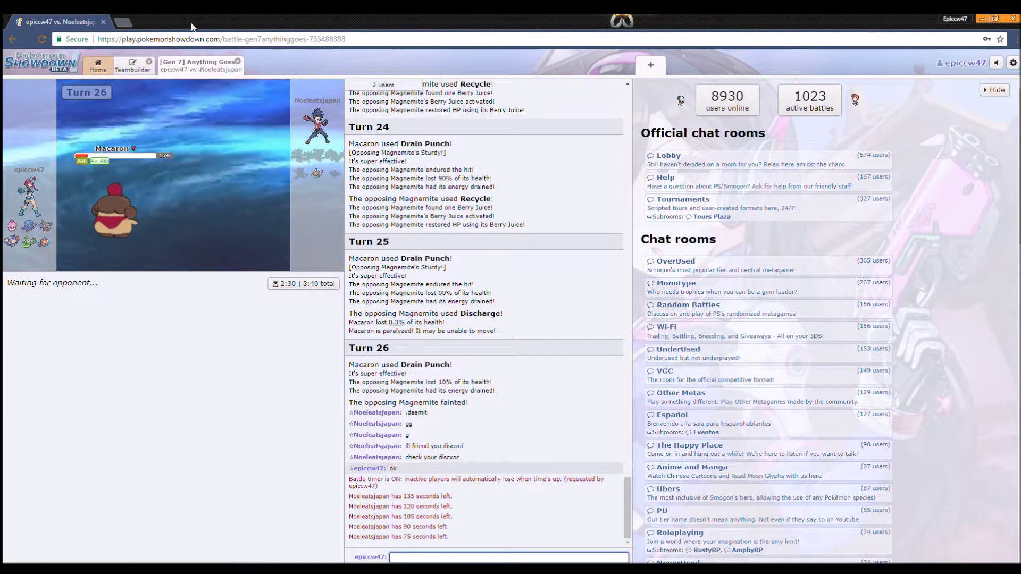
{"action": "left_click", "coordinate": [97, 65]}
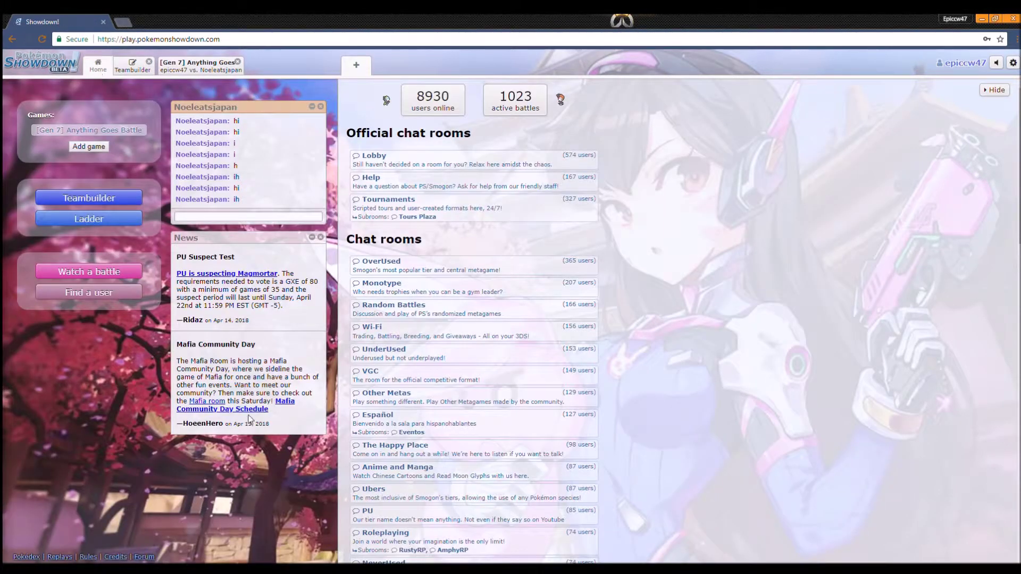
{"action": "left_click", "coordinate": [194, 71]}
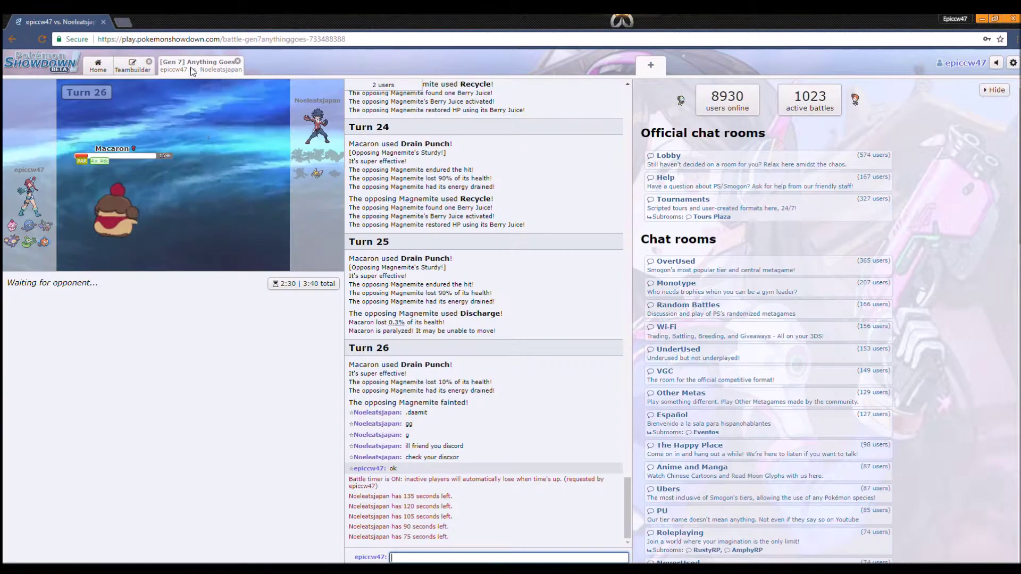
{"action": "left_click", "coordinate": [107, 67]}
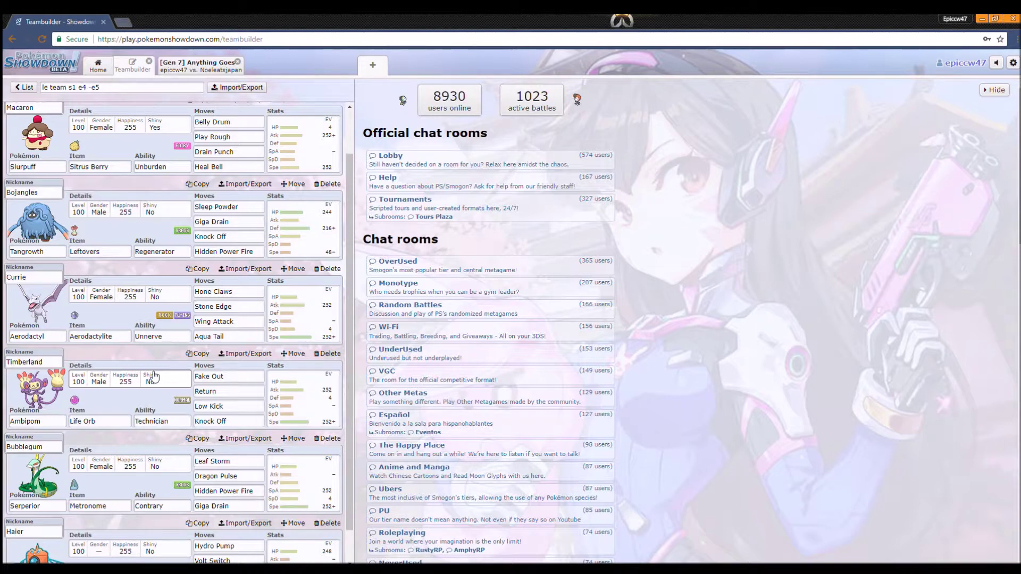
{"action": "scroll", "coordinate": [152, 377], "scroll_direction": "down", "scroll_amount": 1}
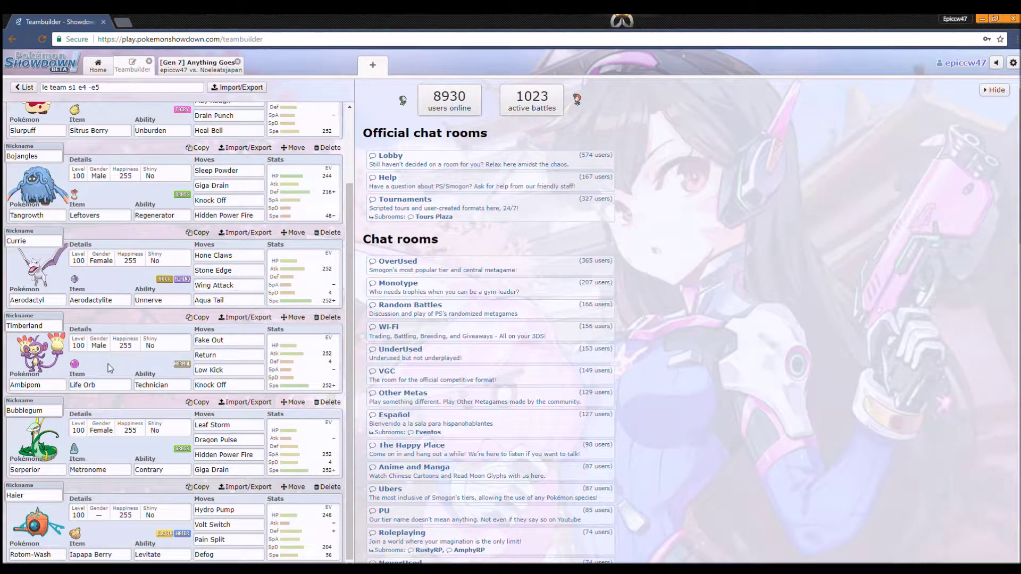
{"action": "scroll", "coordinate": [113, 359], "scroll_direction": "up", "scroll_amount": 2}
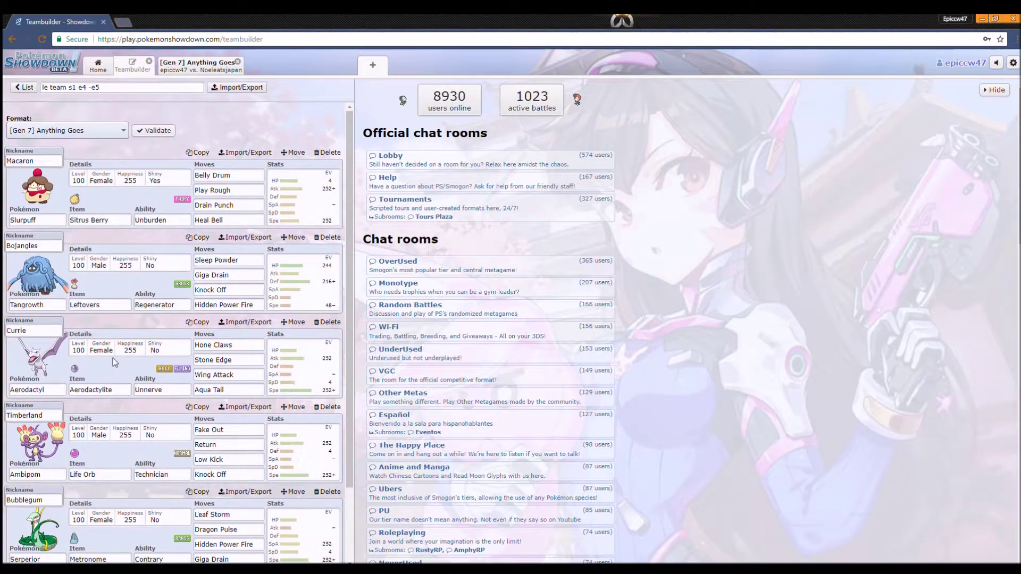
{"action": "left_click", "coordinate": [181, 66]}
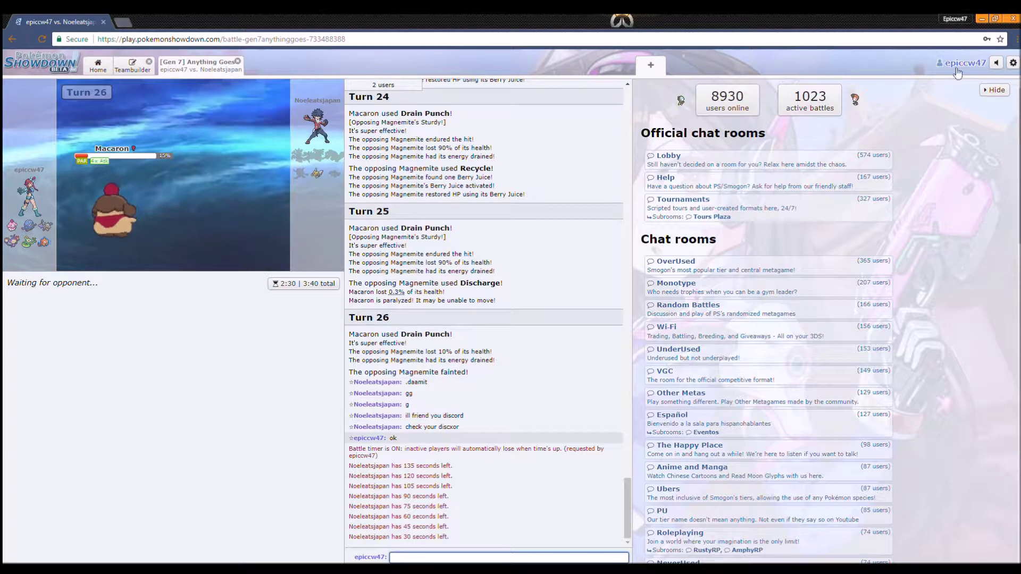
Step: Hide the room list, then close the finished battle, opponent chat and Teambuilder
{"action": "left_click", "coordinate": [994, 89]}
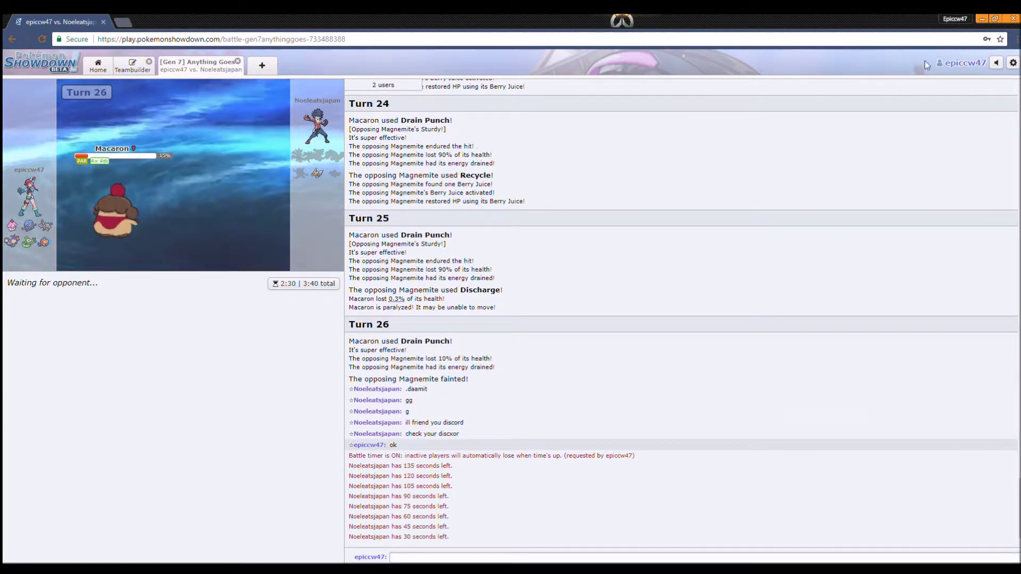
{"action": "scroll", "coordinate": [519, 328], "scroll_direction": "up", "scroll_amount": 7}
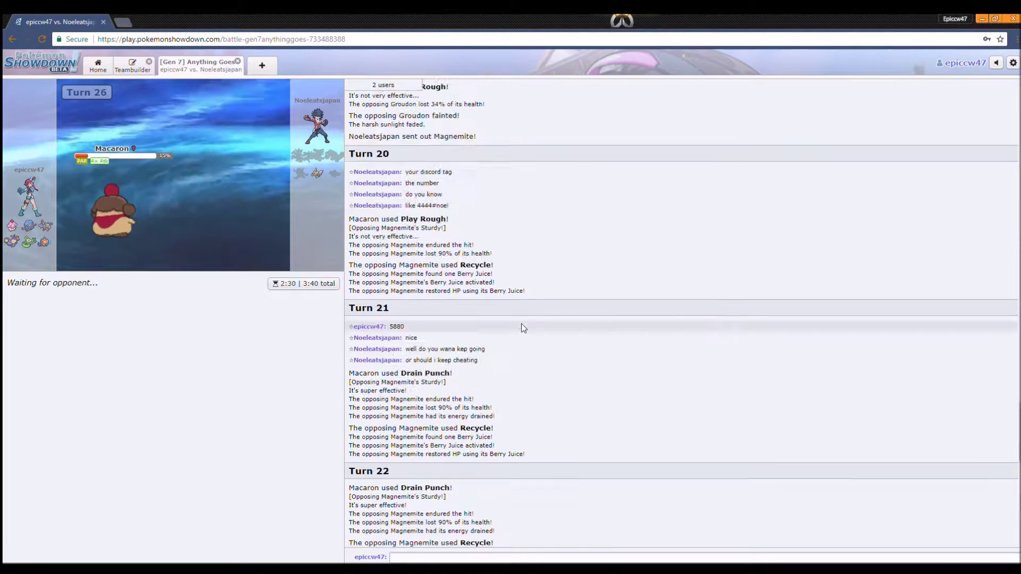
{"action": "scroll", "coordinate": [522, 327], "scroll_direction": "up", "scroll_amount": 7}
{"action": "scroll", "coordinate": [522, 327], "scroll_direction": "up", "scroll_amount": 7}
{"action": "scroll", "coordinate": [522, 327], "scroll_direction": "up", "scroll_amount": 8}
{"action": "scroll", "coordinate": [522, 327], "scroll_direction": "up", "scroll_amount": 5}
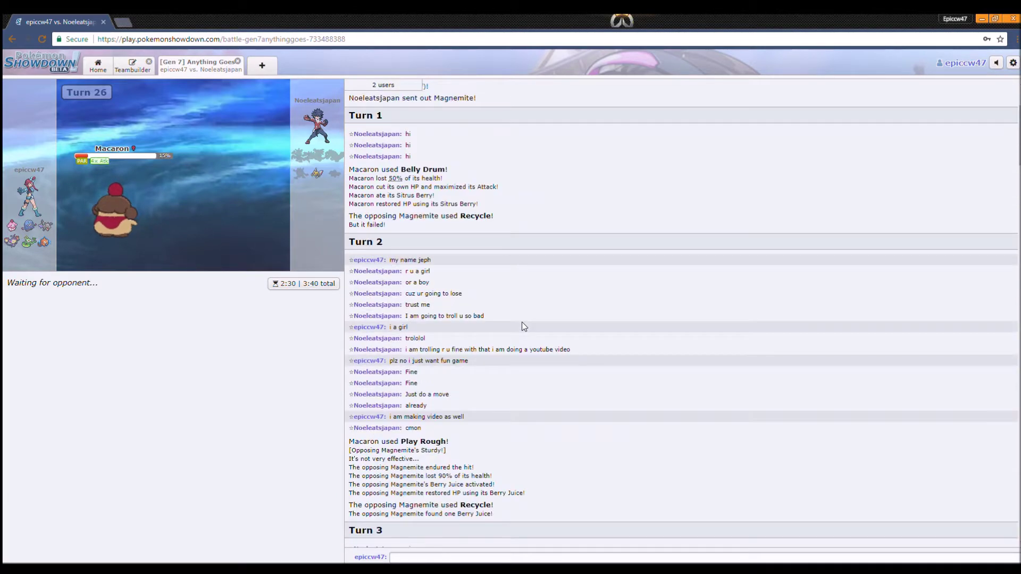
{"action": "scroll", "coordinate": [520, 327], "scroll_direction": "up", "scroll_amount": 3}
{"action": "scroll", "coordinate": [488, 398], "scroll_direction": "down", "scroll_amount": 8}
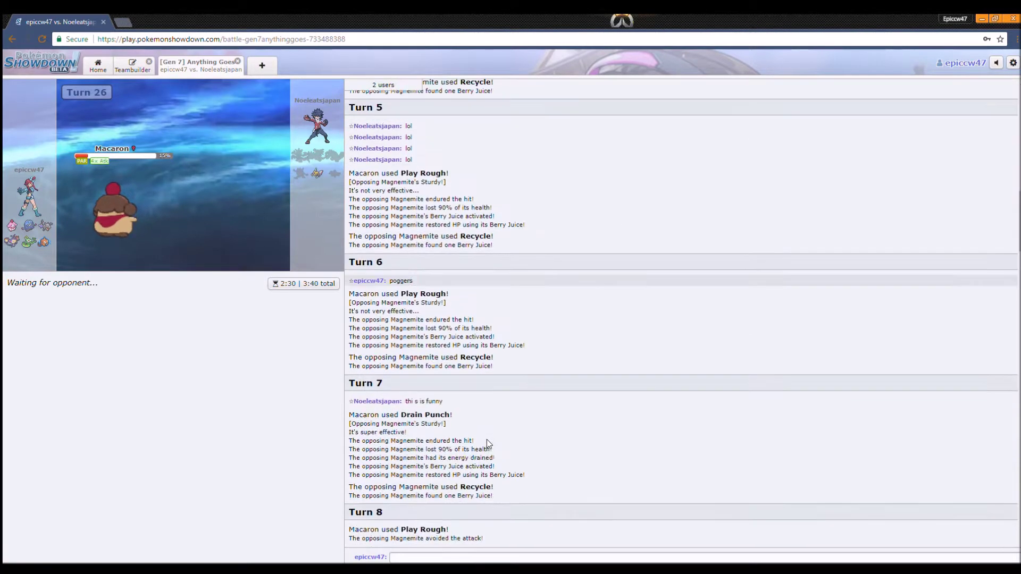
{"action": "scroll", "coordinate": [487, 440], "scroll_direction": "down", "scroll_amount": 10}
{"action": "scroll", "coordinate": [485, 444], "scroll_direction": "down", "scroll_amount": 10}
{"action": "scroll", "coordinate": [483, 450], "scroll_direction": "down", "scroll_amount": 8}
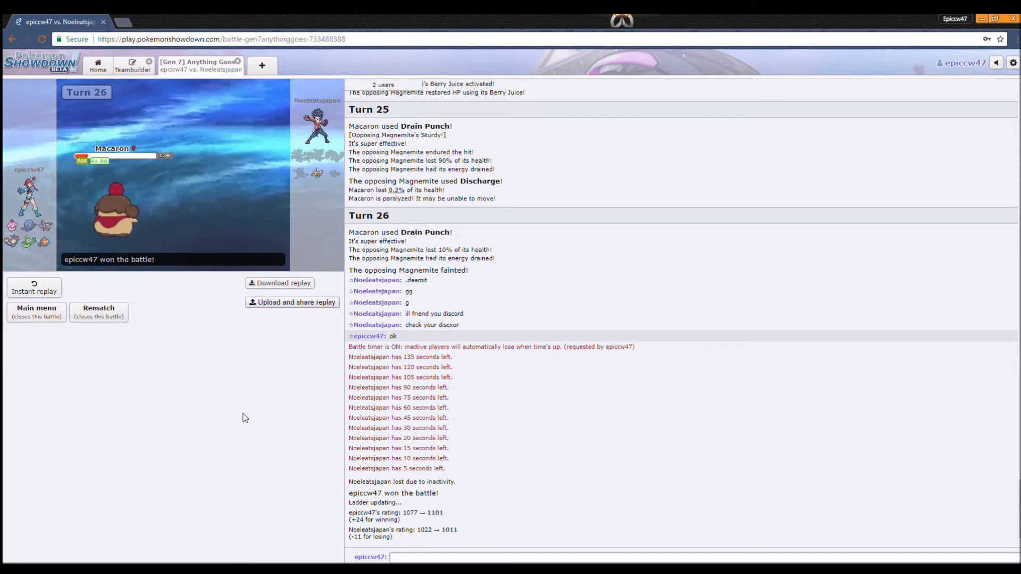
{"action": "left_click", "coordinate": [239, 63]}
{"action": "left_click", "coordinate": [321, 106]}
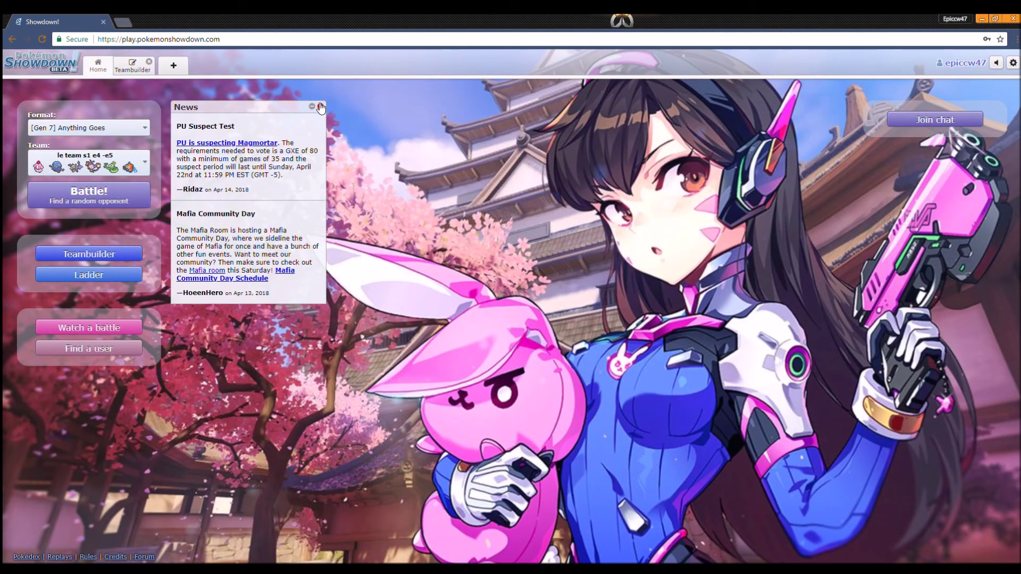
{"action": "left_click", "coordinate": [149, 62]}
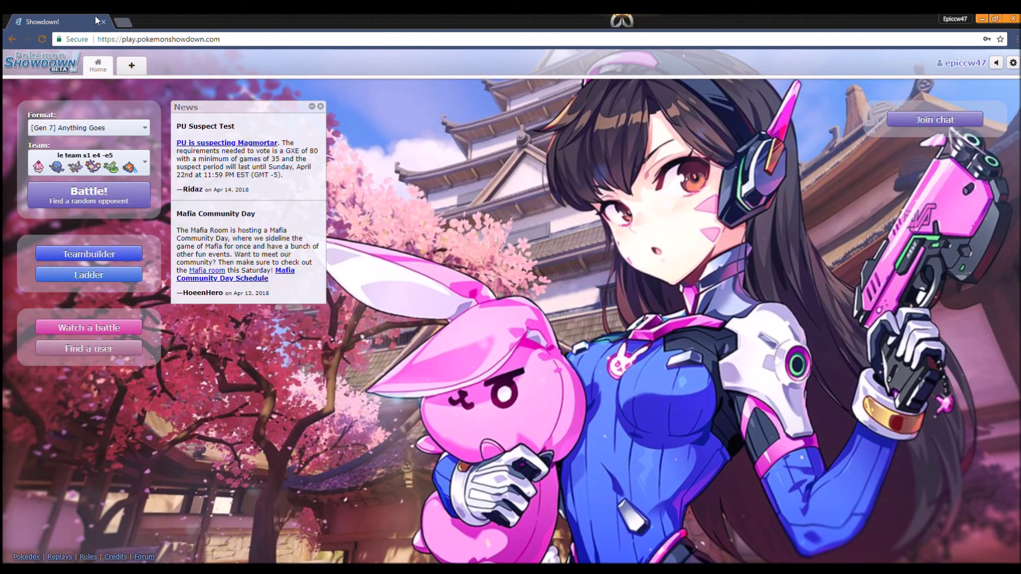